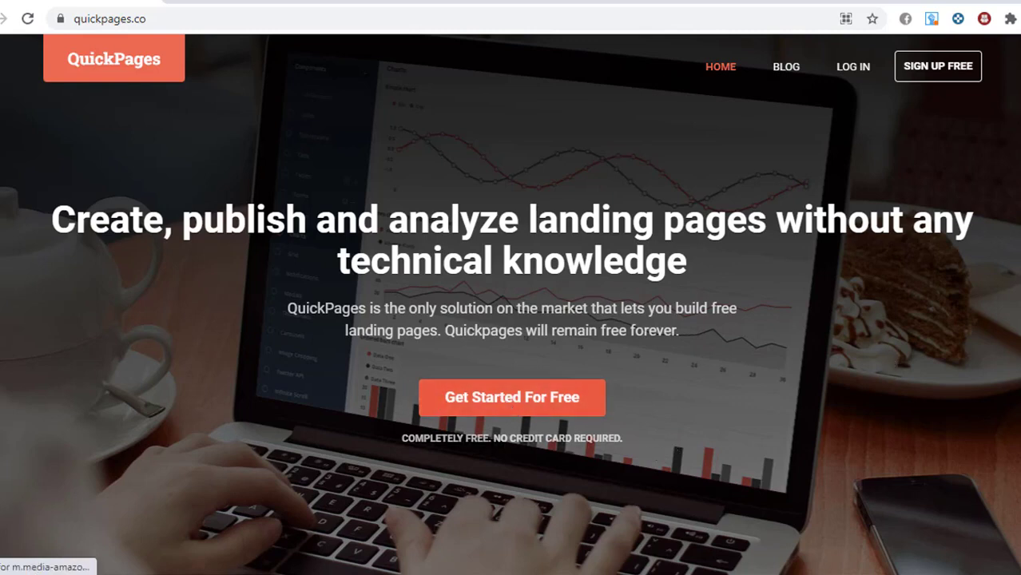
Look over the features on the QuickPages home page and open the free sign-up form.
{"action": "scroll", "coordinate": [510, 320], "scroll_direction": "down", "scroll_amount": 5}
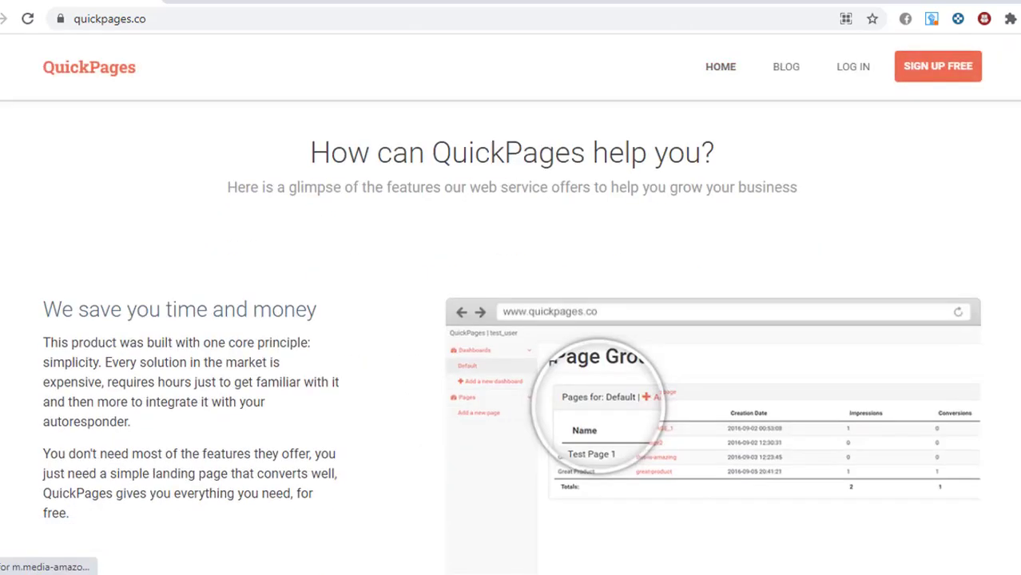
{"action": "scroll", "coordinate": [510, 336], "scroll_direction": "down", "scroll_amount": 3}
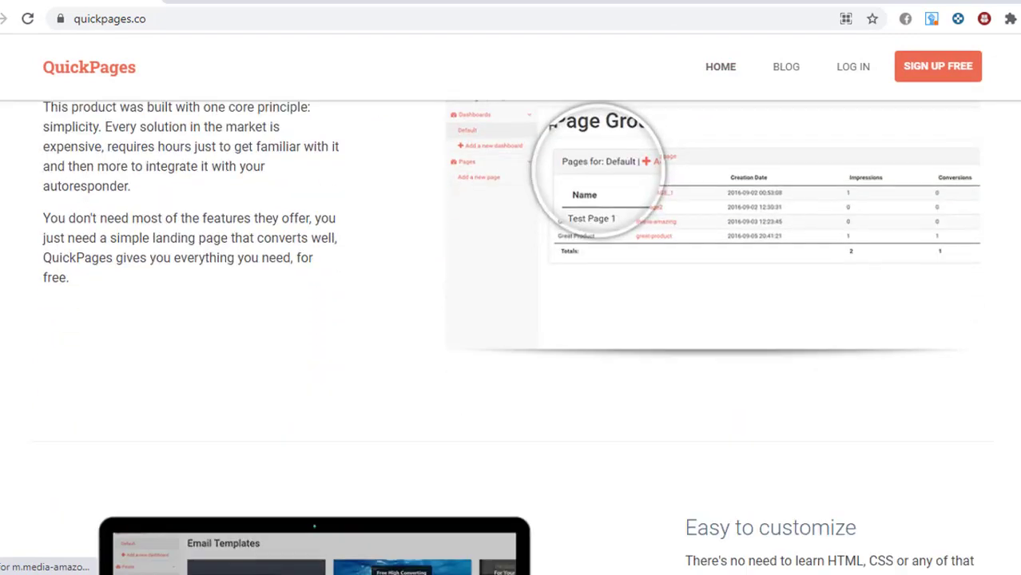
{"action": "scroll", "coordinate": [510, 319], "scroll_direction": "down", "scroll_amount": 5}
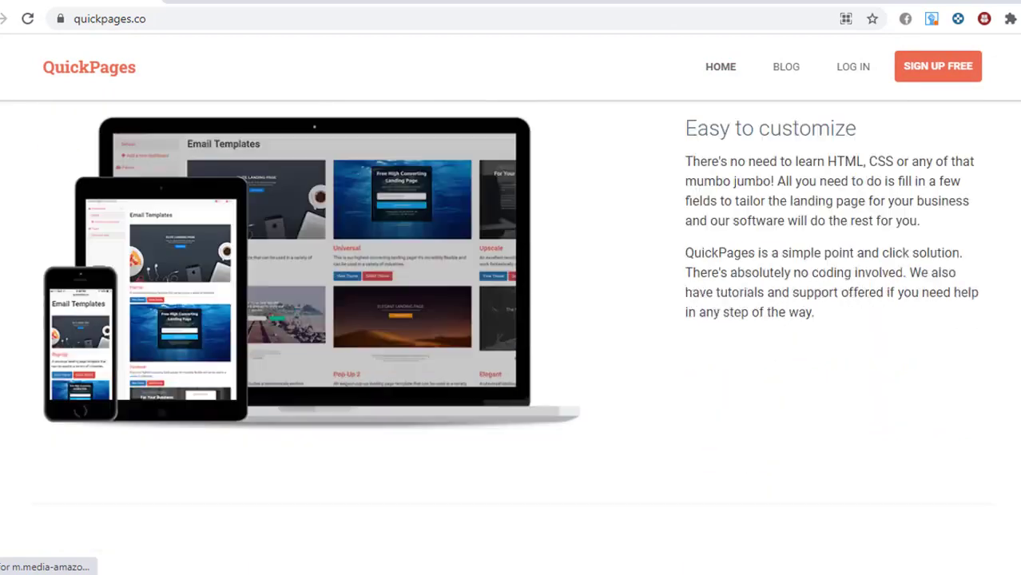
{"action": "scroll", "coordinate": [510, 320], "scroll_direction": "up", "scroll_amount": 12}
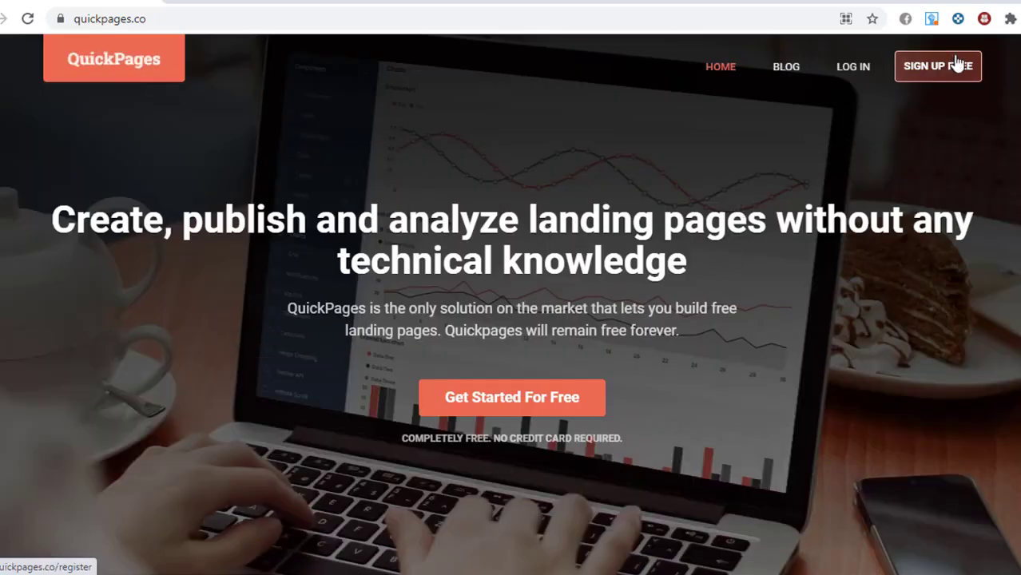
{"action": "left_click", "coordinate": [939, 72]}
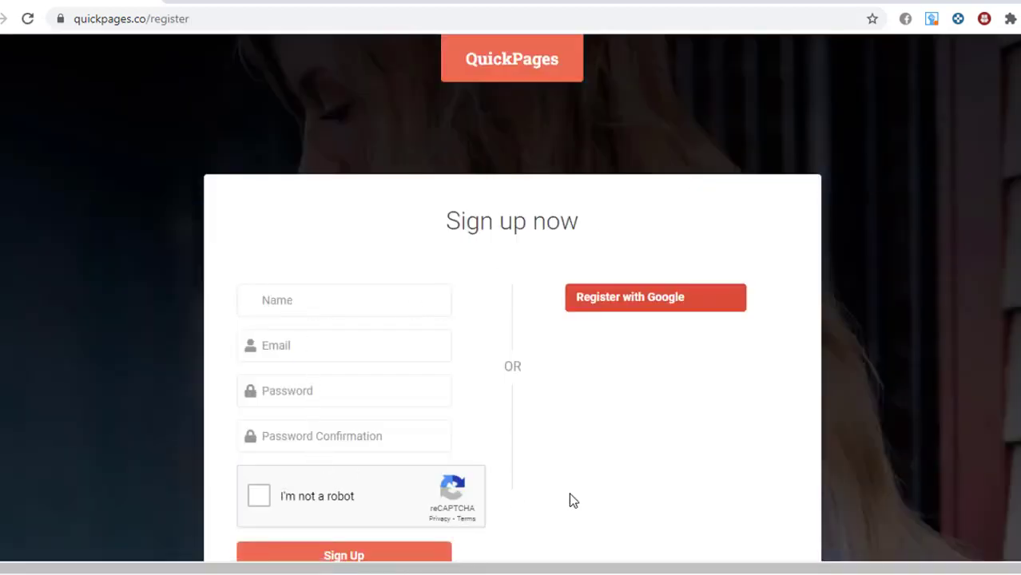
{"action": "scroll", "coordinate": [511, 359], "scroll_direction": "down", "scroll_amount": 2}
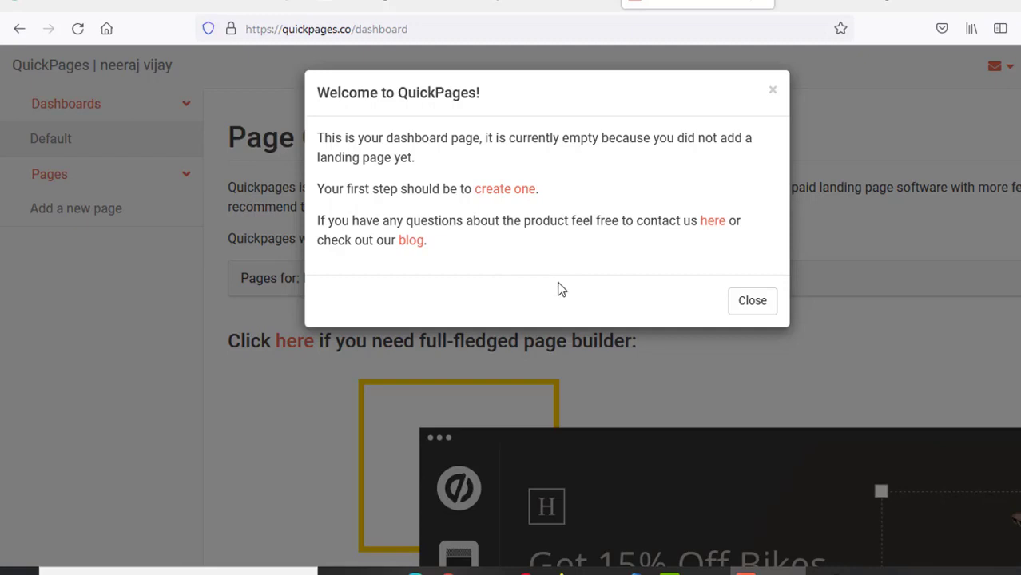
Dismiss the welcome message and start adding a new landing page to the Default page group.
{"action": "left_click", "coordinate": [753, 307]}
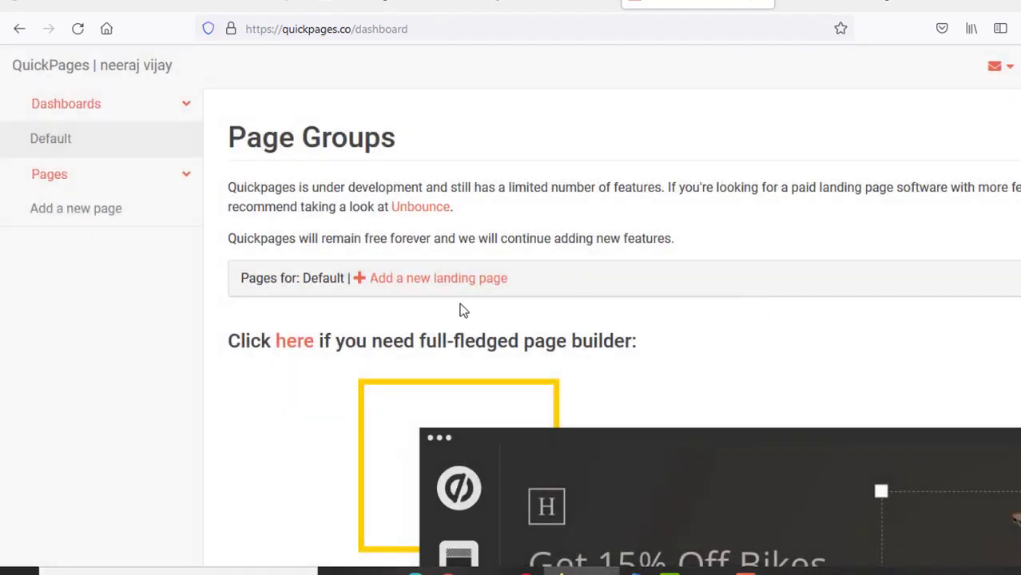
{"action": "left_click", "coordinate": [411, 286]}
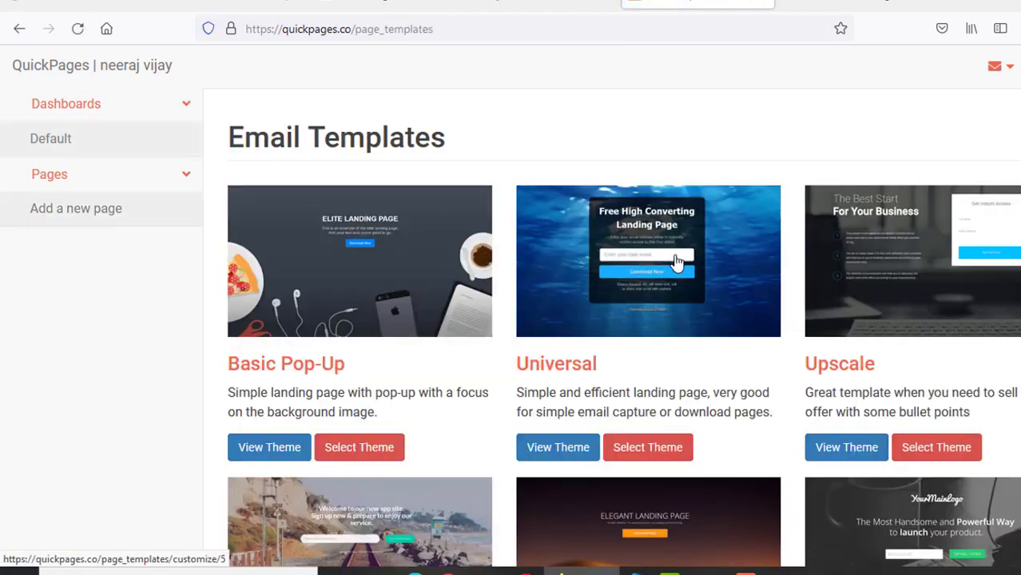
Examine the available landing page templates, from Basic Pop-Up and Universal to Testimonials and Elegant.
{"action": "scroll", "coordinate": [675, 263], "scroll_direction": "down", "scroll_amount": 5}
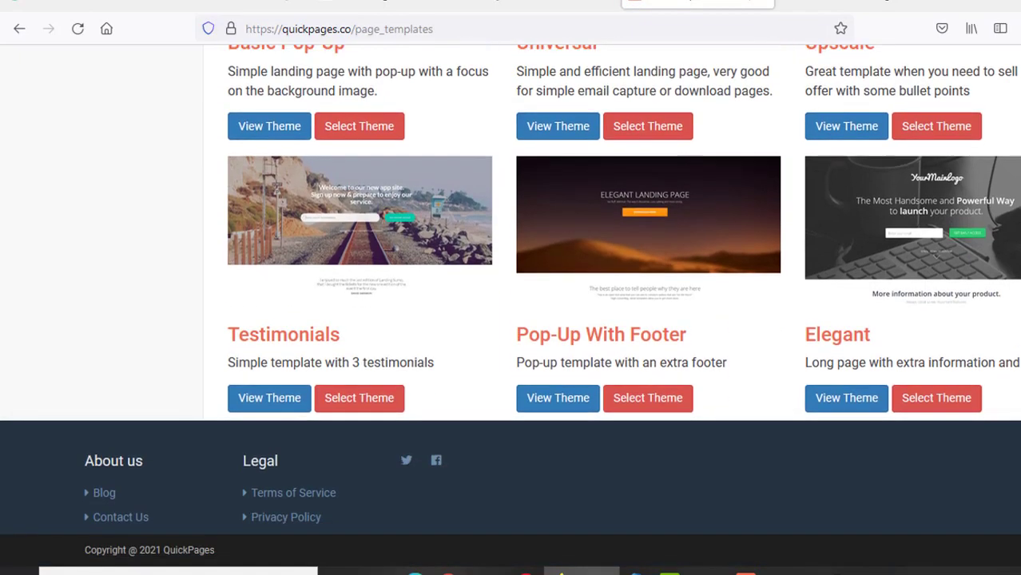
{"action": "scroll", "coordinate": [612, 311], "scroll_direction": "up", "scroll_amount": 5}
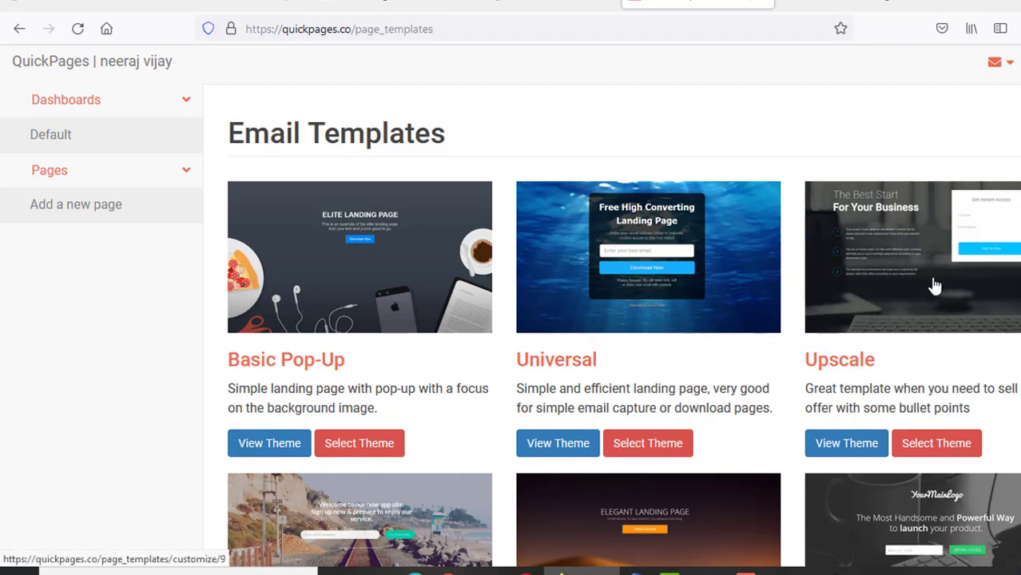
{"action": "scroll", "coordinate": [933, 288], "scroll_direction": "down", "scroll_amount": 2}
{"action": "scroll", "coordinate": [510, 307], "scroll_direction": "down", "scroll_amount": 2}
{"action": "scroll", "coordinate": [510, 307], "scroll_direction": "up", "scroll_amount": 1}
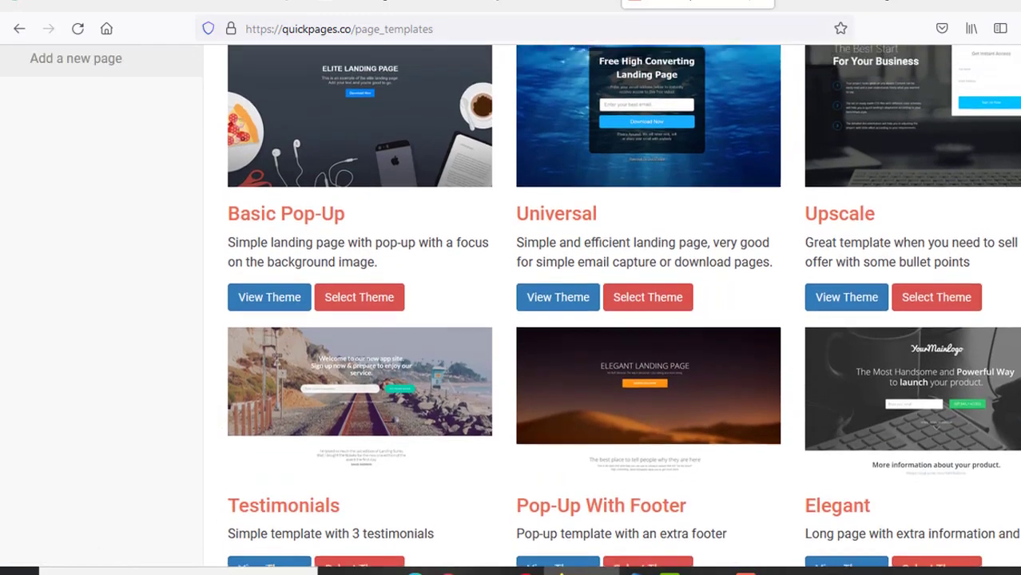
{"action": "scroll", "coordinate": [510, 306], "scroll_direction": "down", "scroll_amount": 2}
{"action": "scroll", "coordinate": [510, 306], "scroll_direction": "up", "scroll_amount": 3}
{"action": "scroll", "coordinate": [700, 150], "scroll_direction": "up", "scroll_amount": 3}
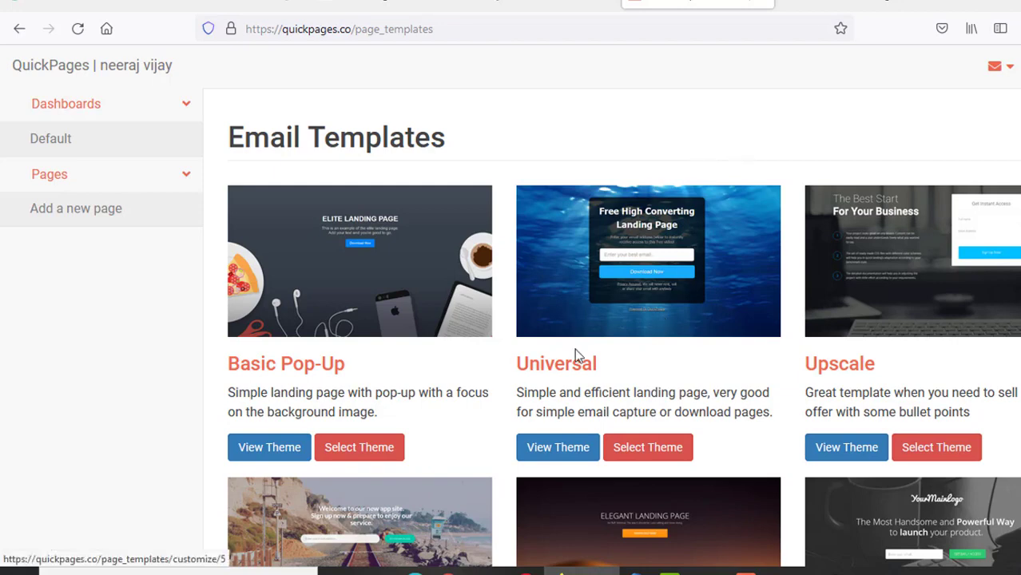
Open the Universal theme's preview in a separate browser tab and view it.
{"action": "right_click", "coordinate": [561, 449]}
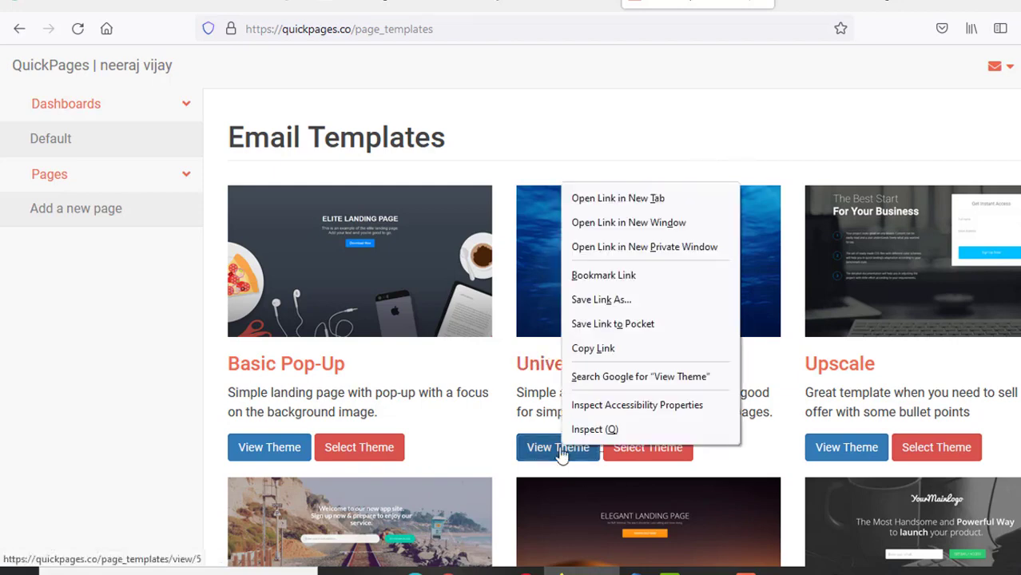
{"action": "left_click", "coordinate": [655, 198]}
{"action": "left_click", "coordinate": [731, 3]}
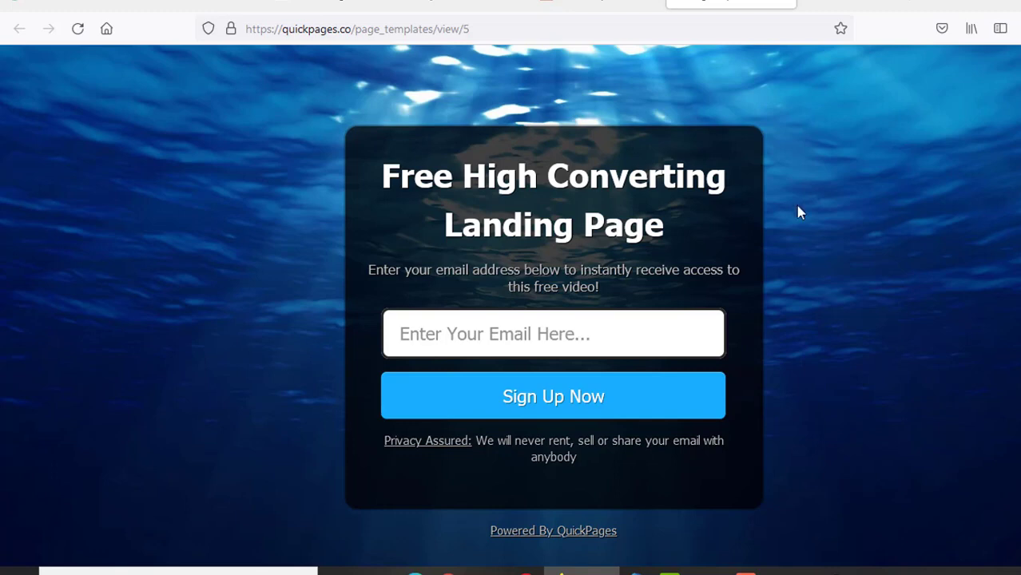
Return to the template list and select the Universal theme for customization.
{"action": "left_click", "coordinate": [587, 5]}
{"action": "left_click", "coordinate": [645, 452]}
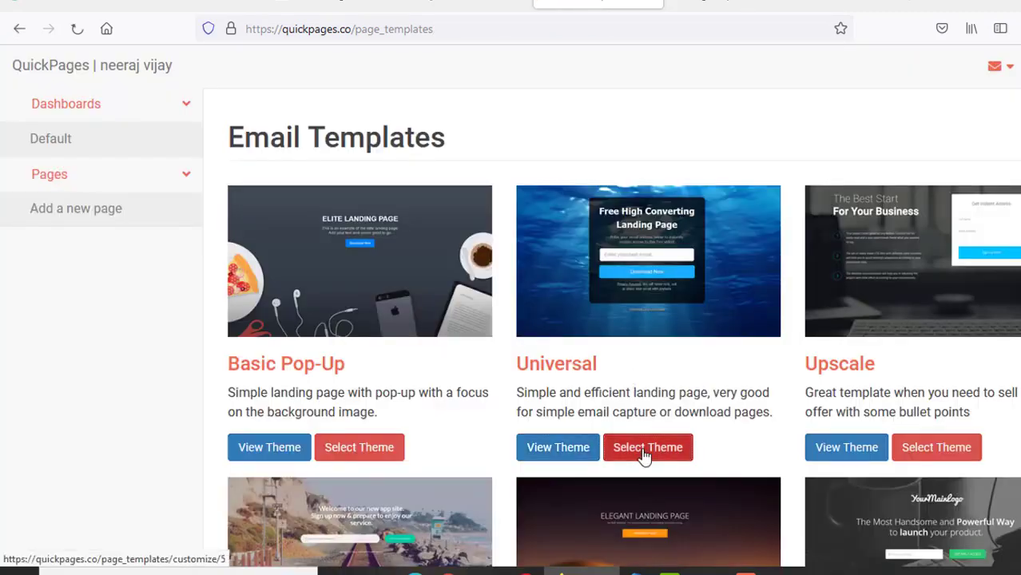
{"action": "scroll", "coordinate": [605, 208], "scroll_direction": "down", "scroll_amount": 1}
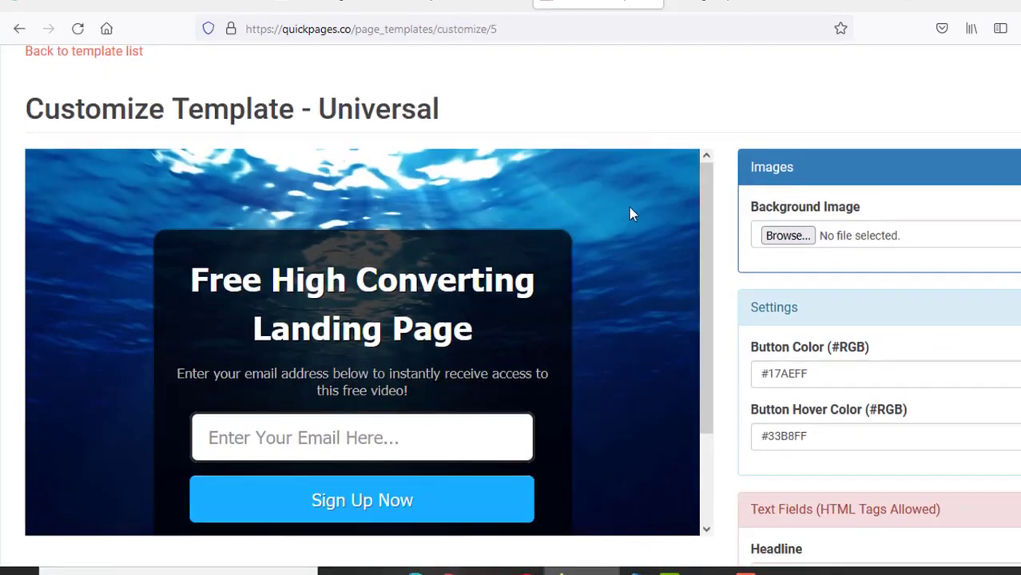
{"action": "left_click_drag", "start_coordinate": [714, 235], "coordinate": [720, 166]}
Search Google for "biofit large images" in a new browser tab and show the image results.
{"action": "left_click", "coordinate": [946, 3]}
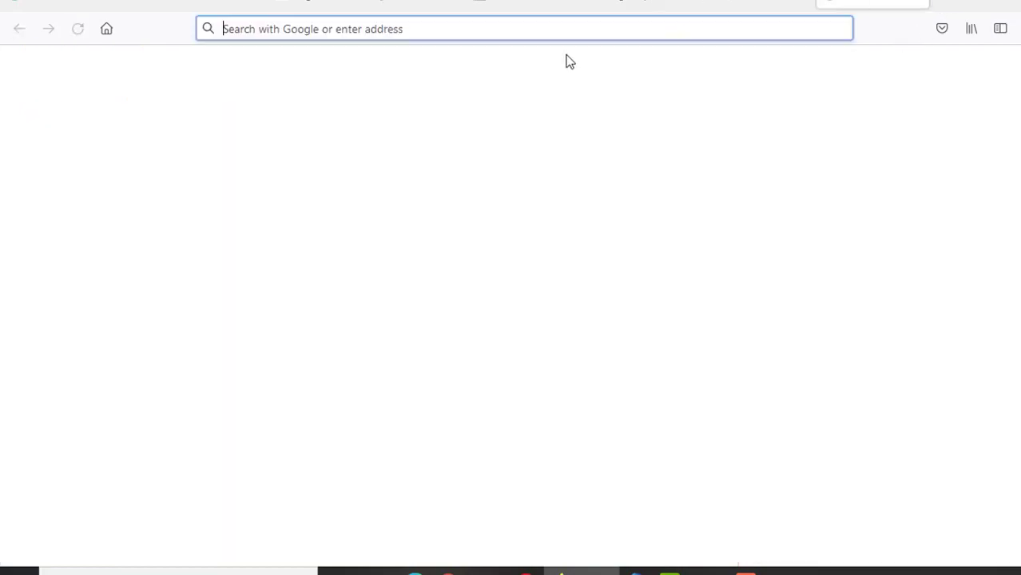
{"action": "type", "text": "biogi"}
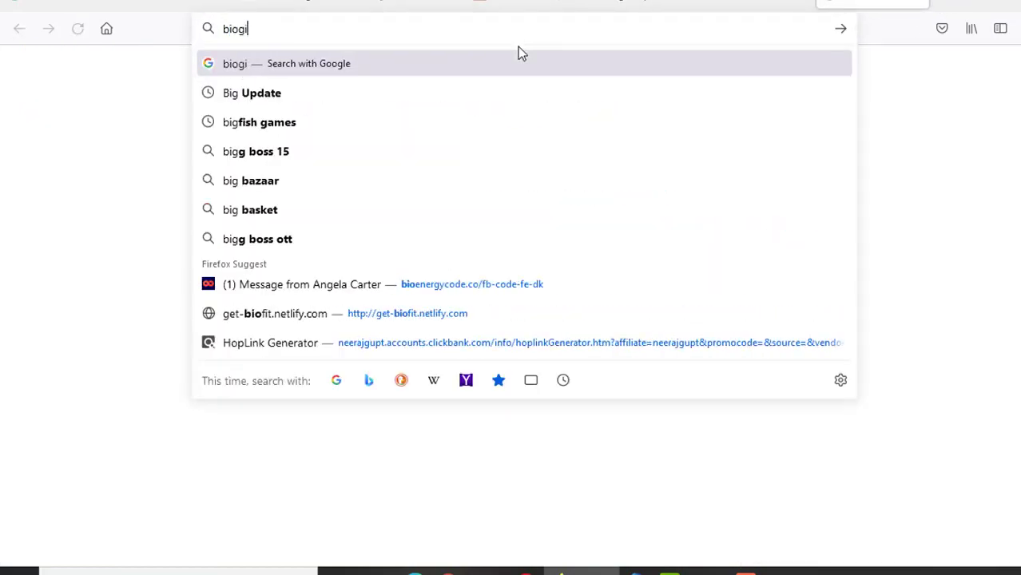
{"action": "key", "text": "BackSpace"}
{"action": "key", "text": "BackSpace"}
{"action": "type", "text": "fit lar"}
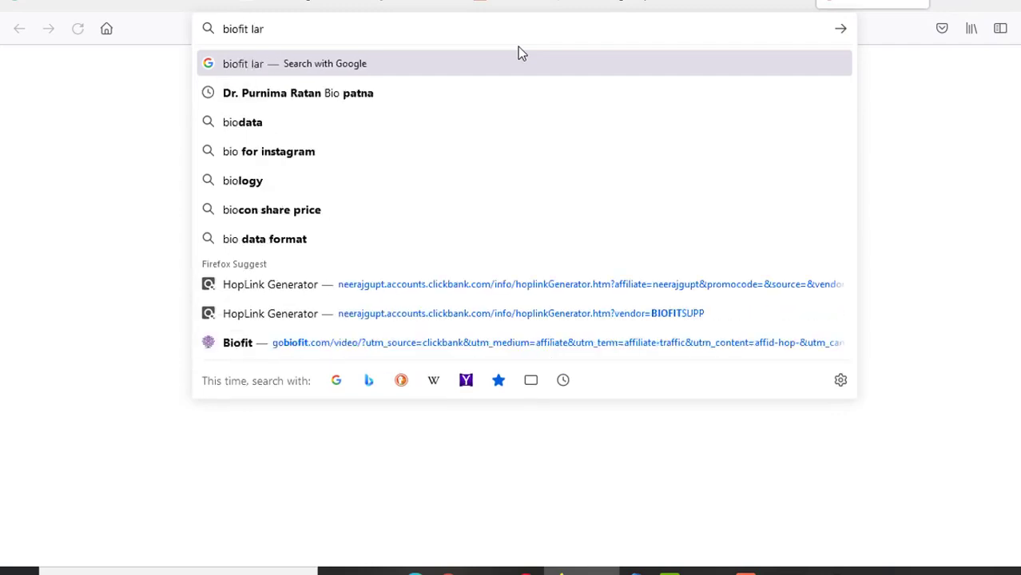
{"action": "type", "text": "ge images"}
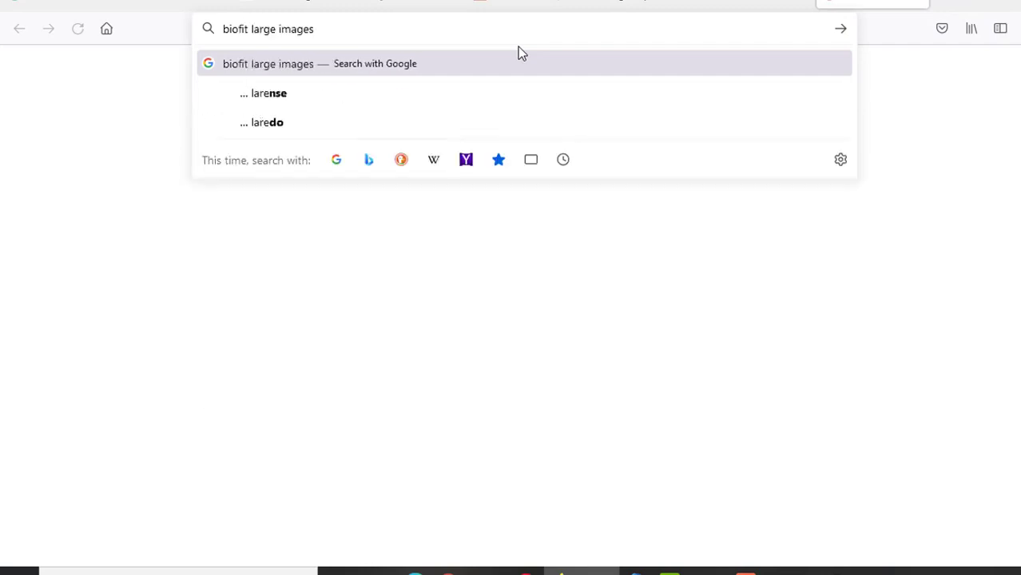
{"action": "key", "text": "Return"}
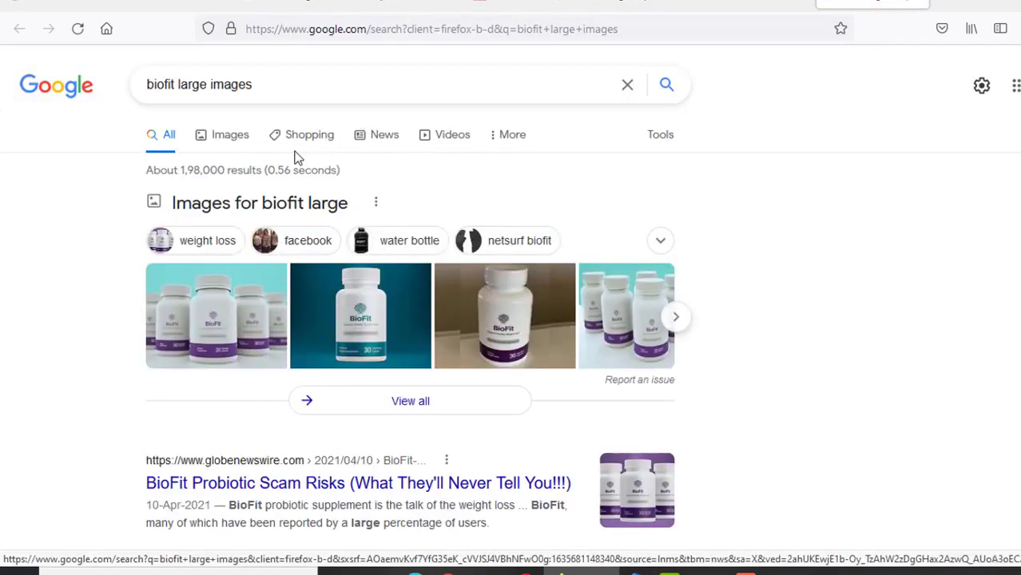
{"action": "left_click", "coordinate": [230, 134]}
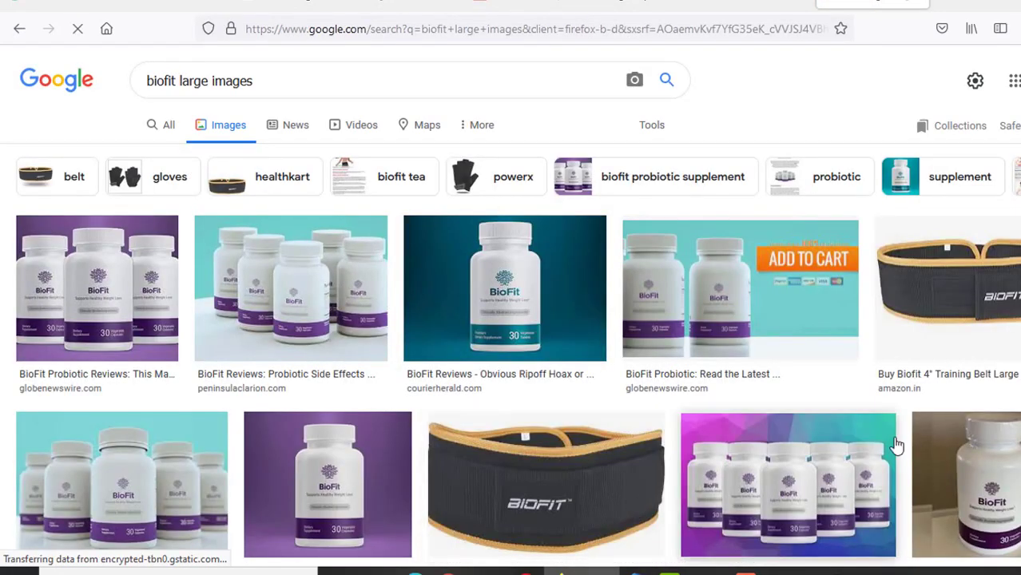
Save the Westword picture of five BioFit bottles on a pink and blue background to Downloads as "biofit".
{"action": "left_click", "coordinate": [729, 489]}
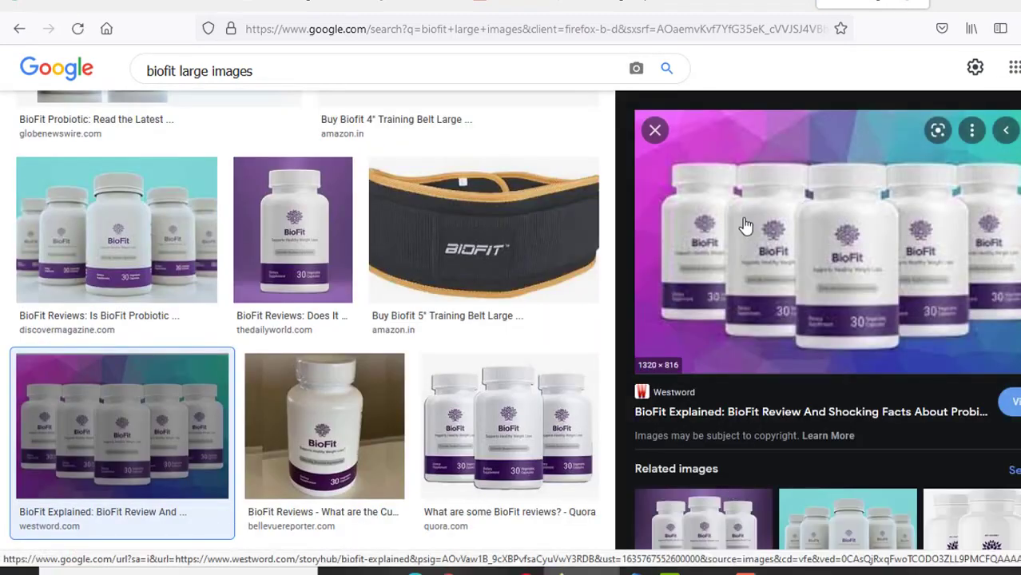
{"action": "right_click", "coordinate": [745, 226]}
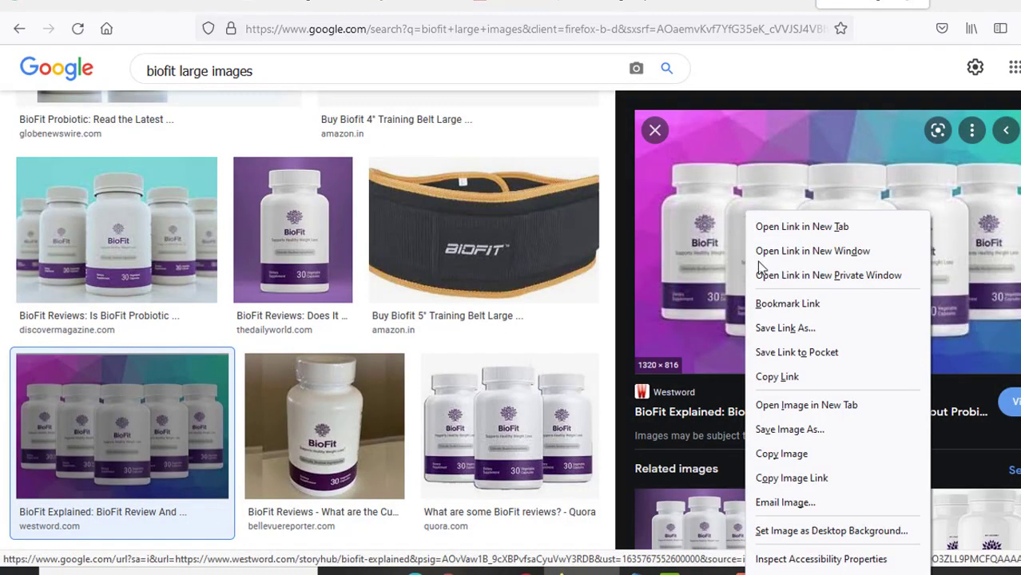
{"action": "left_click", "coordinate": [833, 432]}
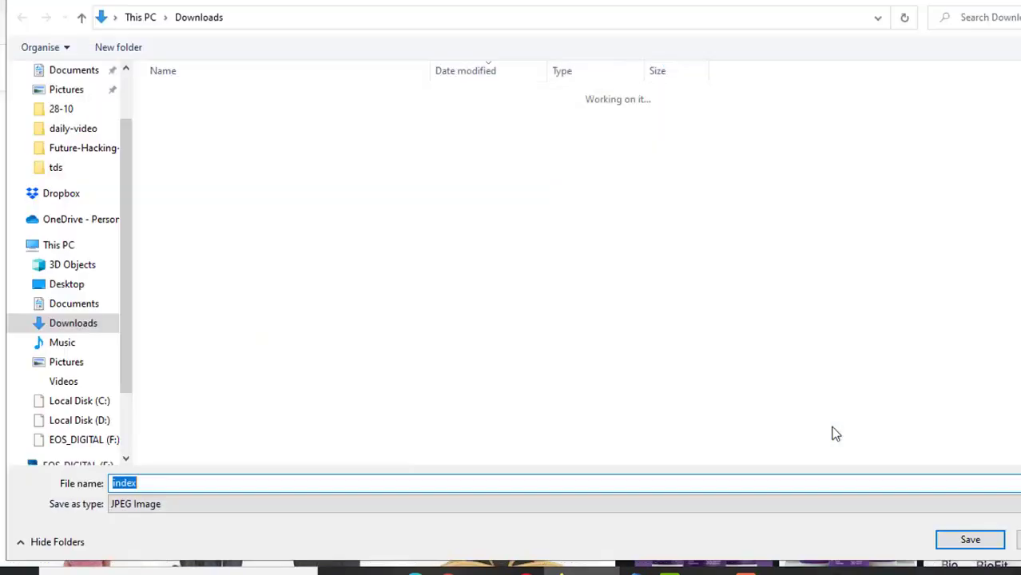
{"action": "type", "text": "biofit"}
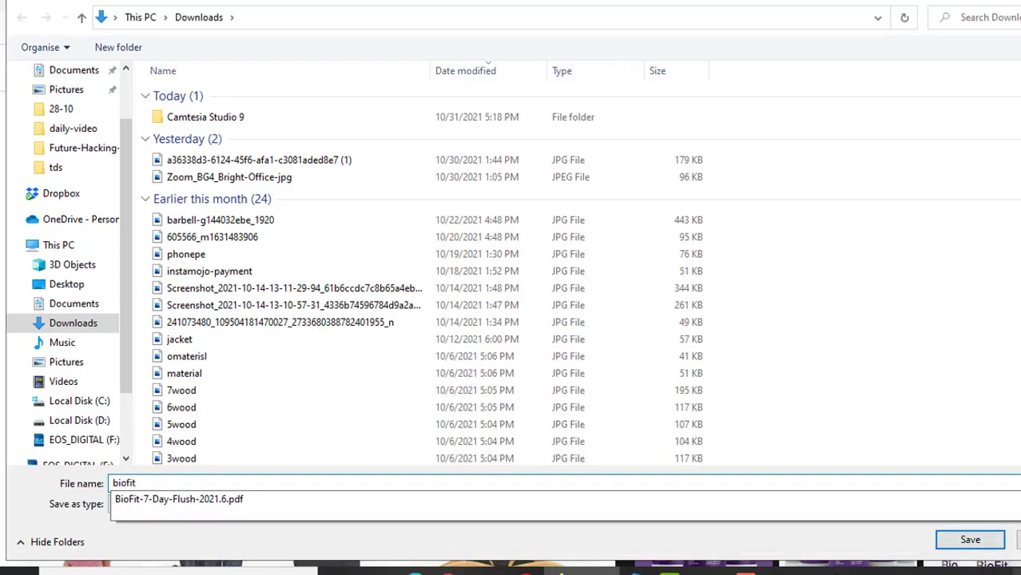
{"action": "left_click", "coordinate": [970, 541]}
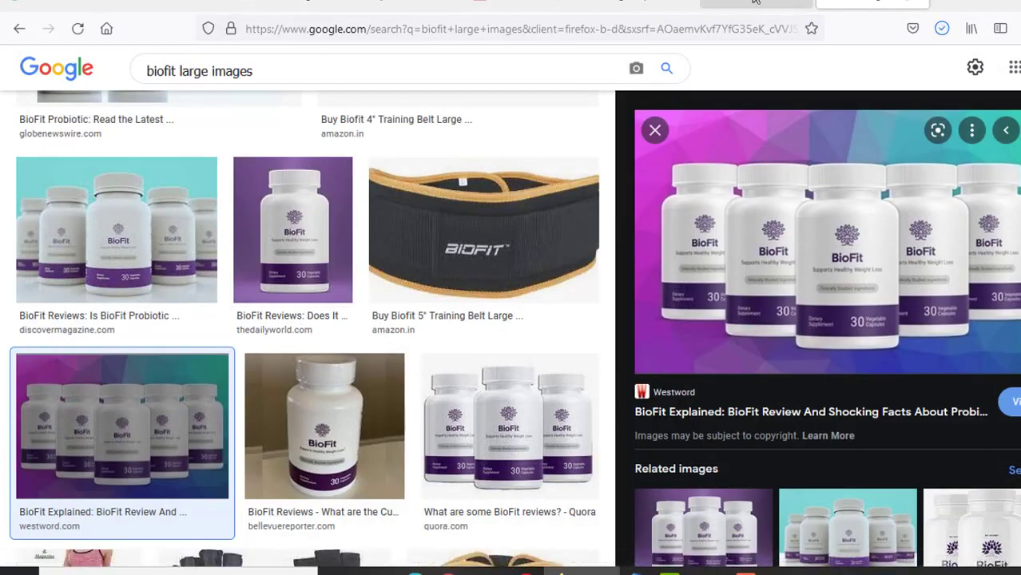
Return to the Universal template customization and choose biofit.jpg from Downloads as the background image.
{"action": "left_click", "coordinate": [523, 3]}
{"action": "left_click", "coordinate": [786, 238]}
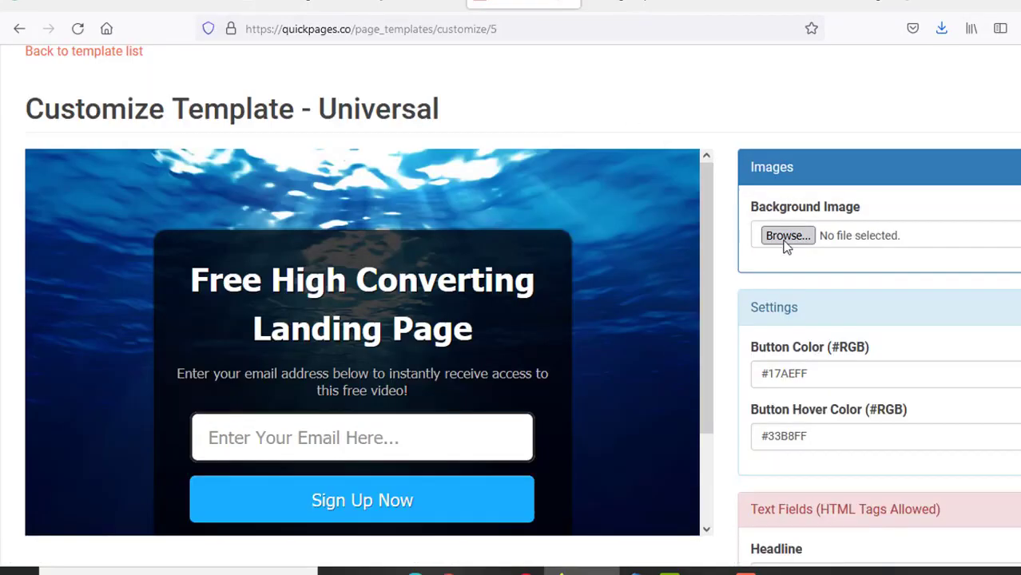
{"action": "left_click", "coordinate": [72, 89]}
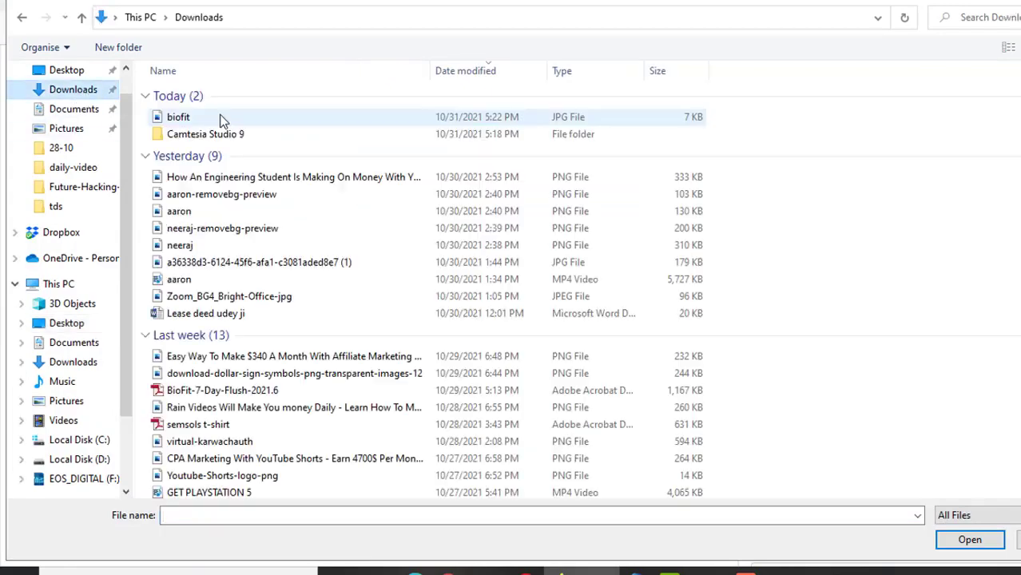
{"action": "double_click", "coordinate": [219, 114]}
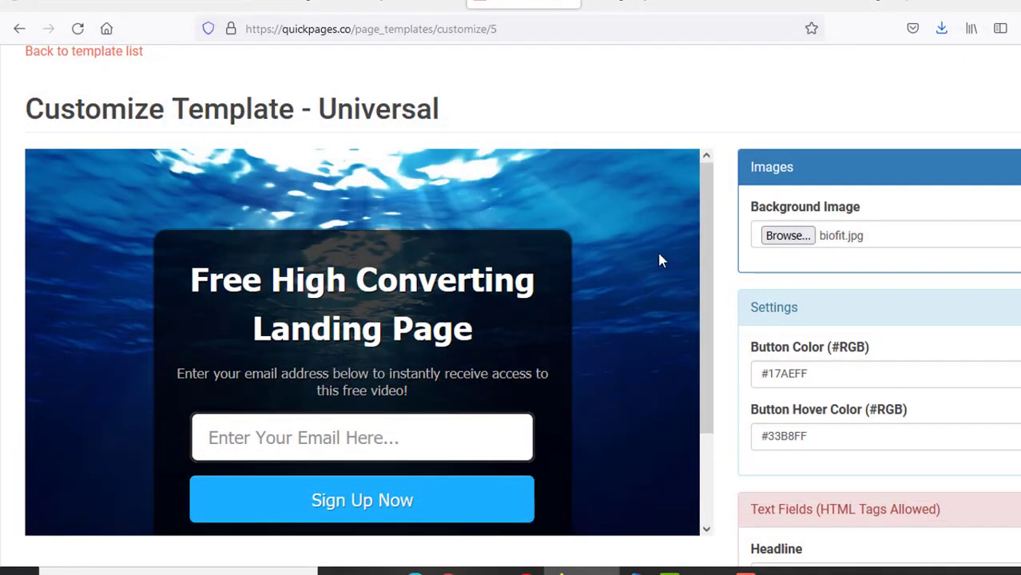
Examine the lower part of the template preview and the button color and button hover color settings.
{"action": "scroll", "coordinate": [522, 305], "scroll_direction": "down", "scroll_amount": 3}
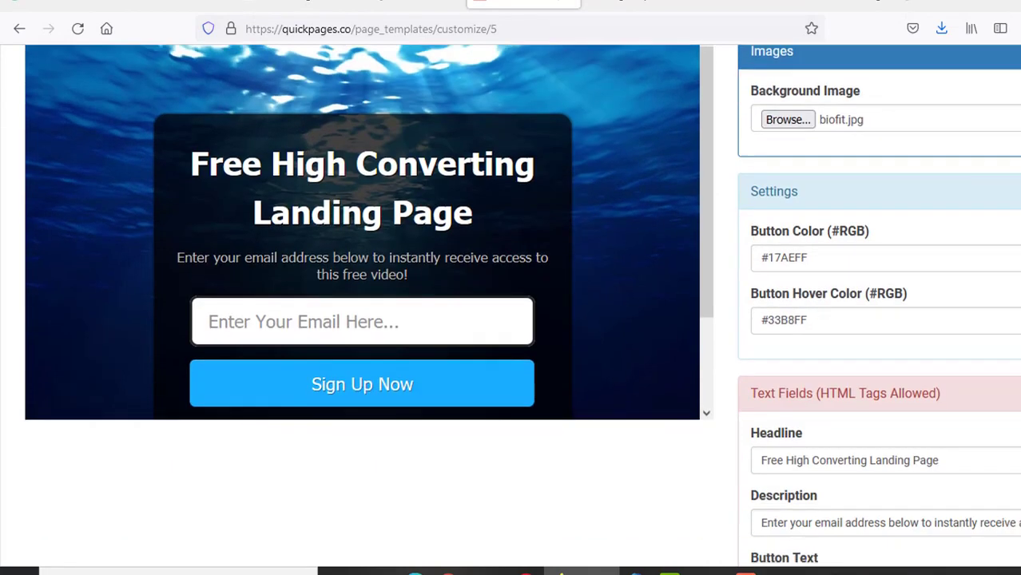
{"action": "scroll", "coordinate": [522, 305], "scroll_direction": "up", "scroll_amount": 1}
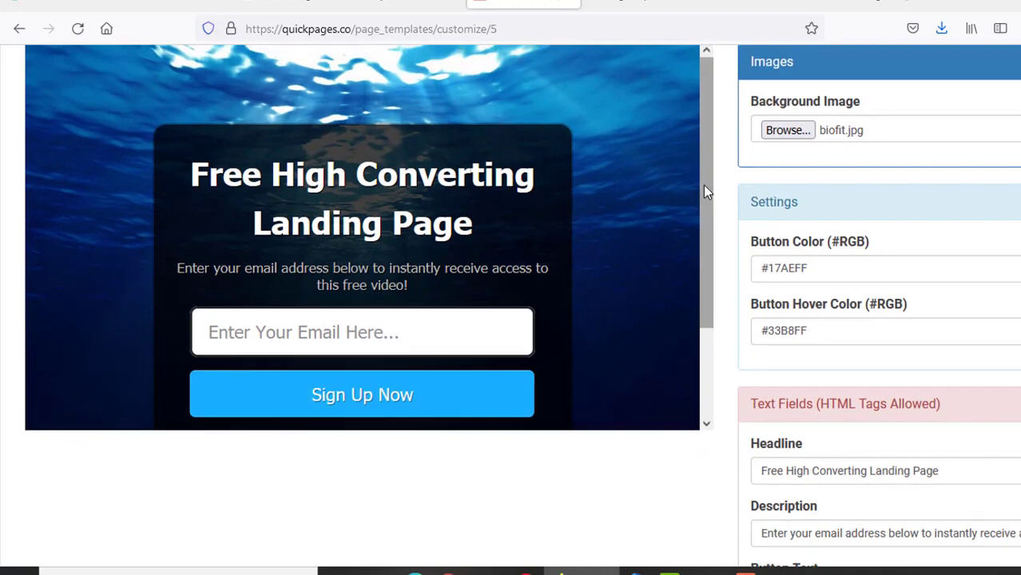
{"action": "left_click_drag", "start_coordinate": [704, 191], "coordinate": [721, 331]}
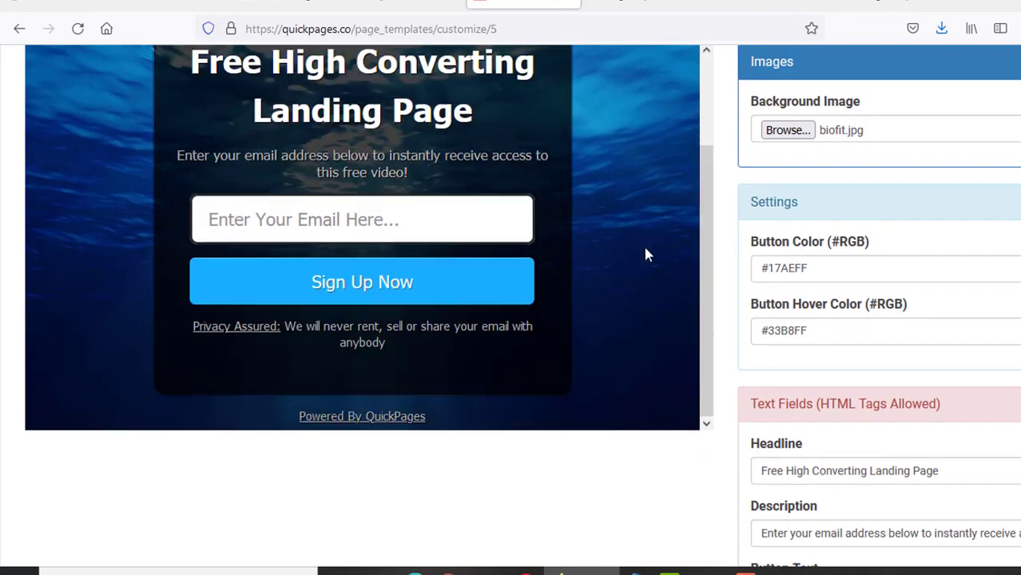
{"action": "left_click", "coordinate": [821, 269]}
{"action": "key", "text": "ctrl+a"}
{"action": "left_click", "coordinate": [827, 342]}
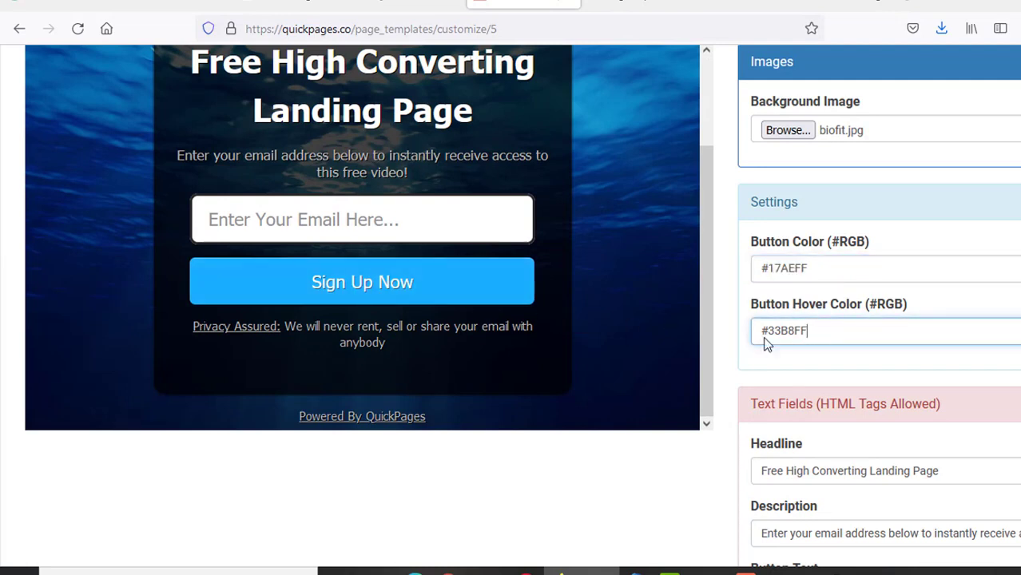
{"action": "scroll", "coordinate": [965, 479], "scroll_direction": "up", "scroll_amount": 1}
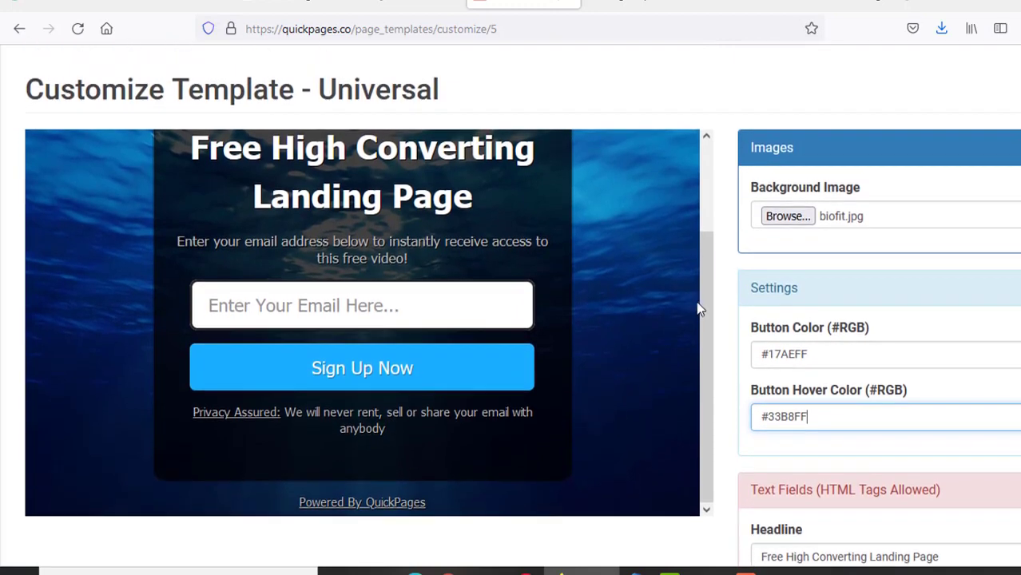
Replace the Universal template's headline text with "Secret To Become".
{"action": "left_click_drag", "start_coordinate": [700, 303], "coordinate": [713, 211]}
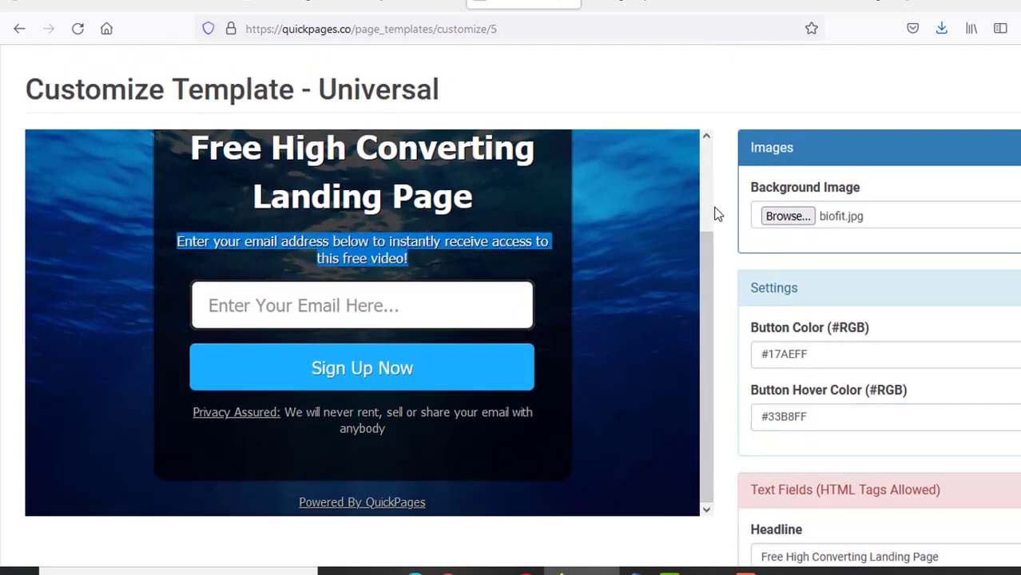
{"action": "left_click_drag", "start_coordinate": [714, 265], "coordinate": [714, 213]}
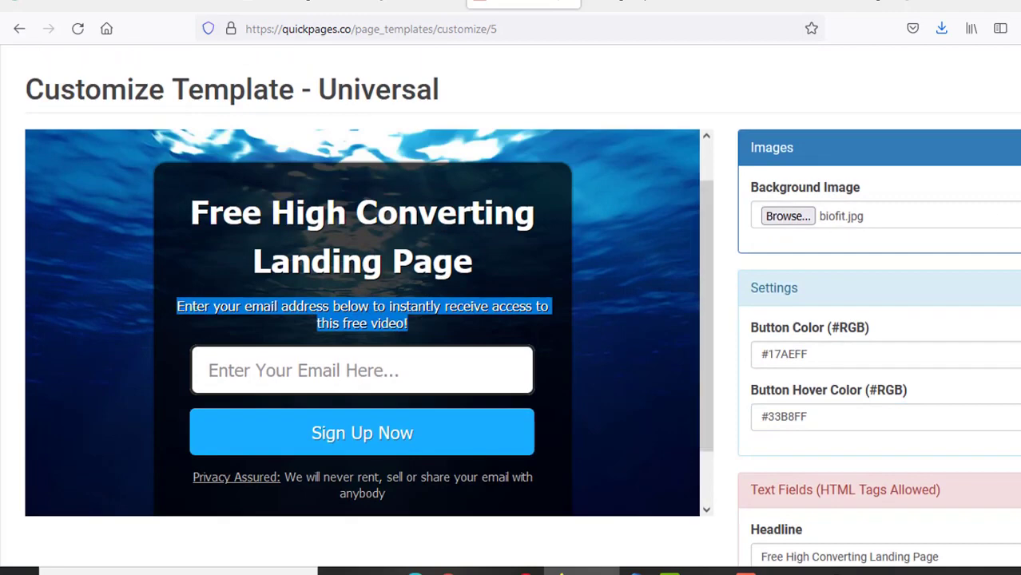
{"action": "key", "text": "Tab"}
{"action": "type", "text": "Secre"}
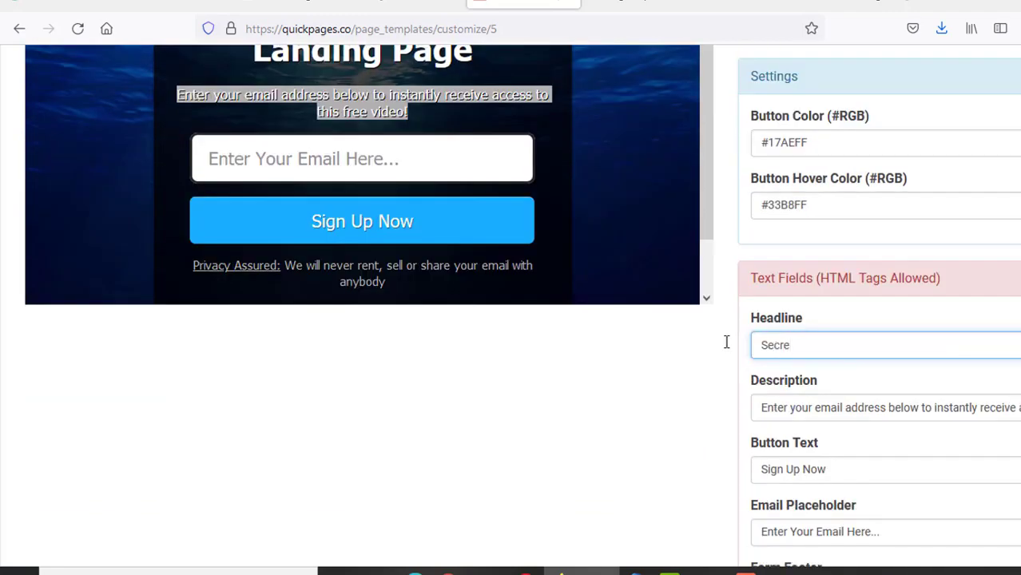
{"action": "type", "text": "t To Become"}
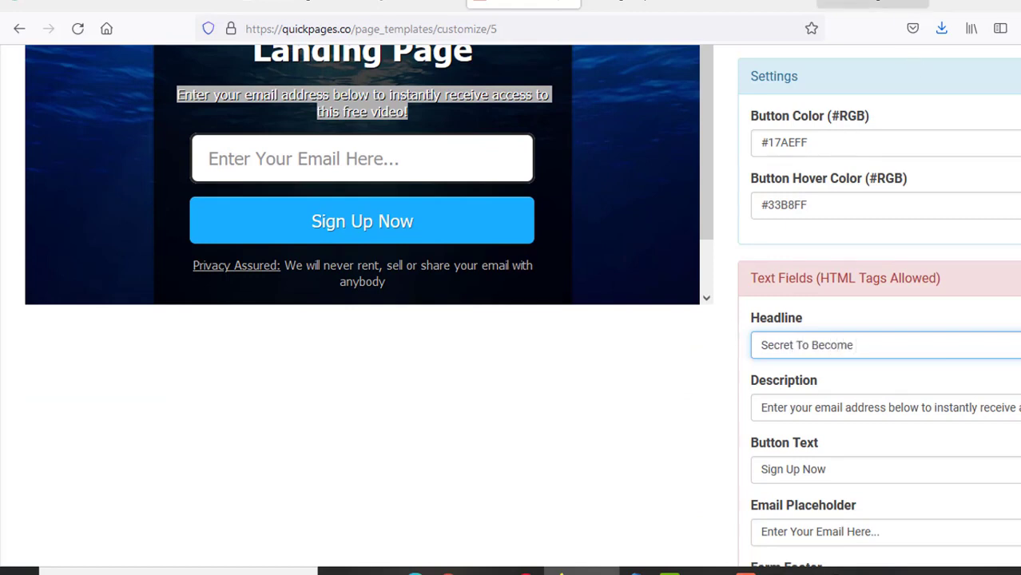
Search Google for "biofit official site" in a new browser tab and read through the BioFit official store page.
{"action": "left_click", "coordinate": [946, 5]}
{"action": "type", "text": "biof"}
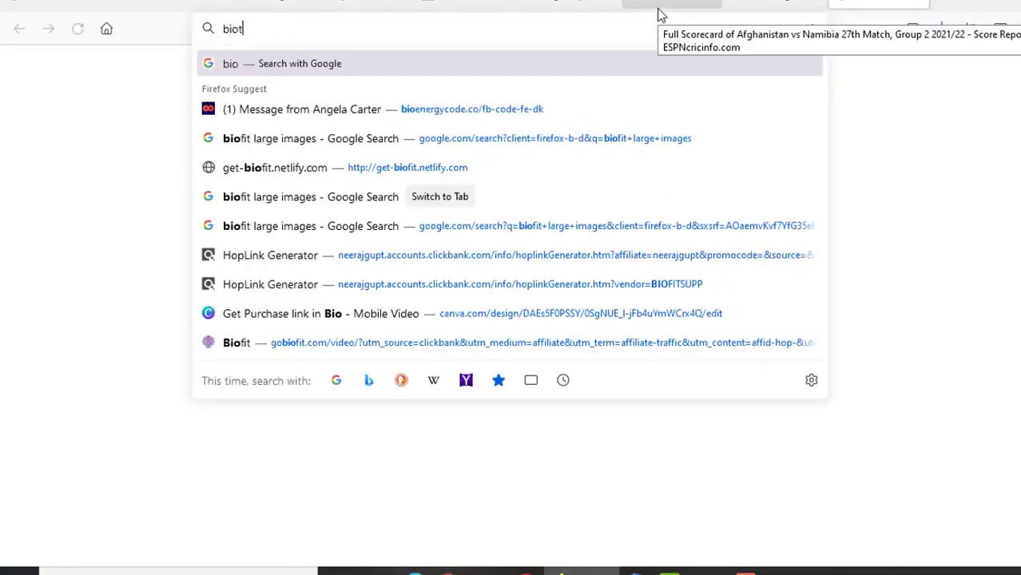
{"action": "type", "text": "it official"}
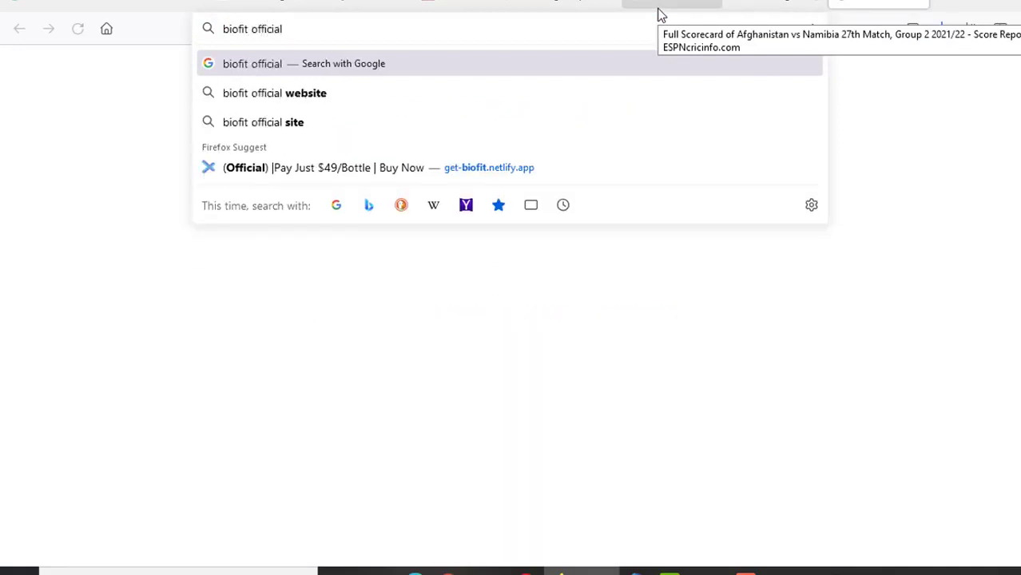
{"action": "type", "text": " site"}
{"action": "left_click", "coordinate": [535, 65]}
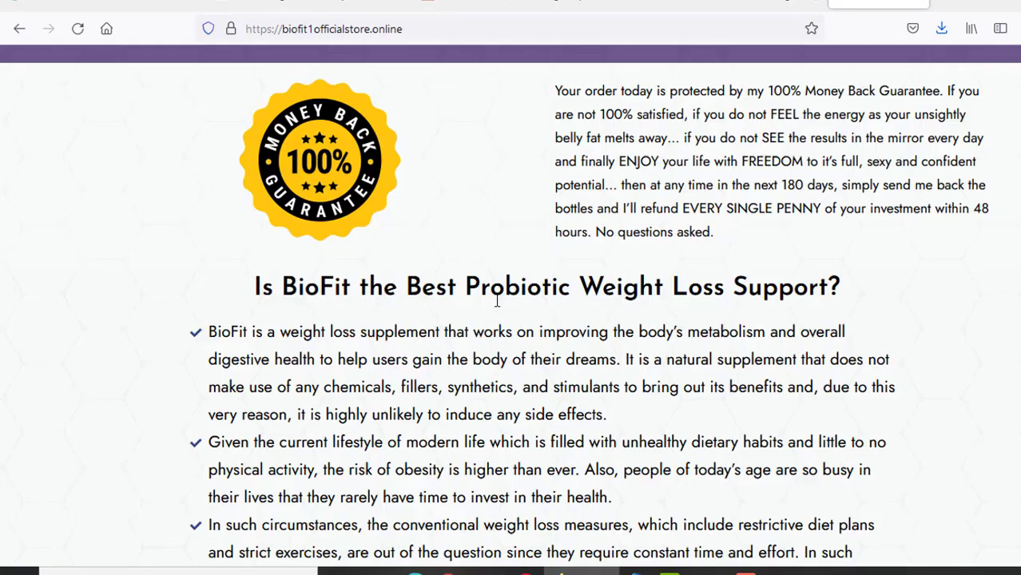
{"action": "scroll", "coordinate": [510, 319], "scroll_direction": "down", "scroll_amount": 15}
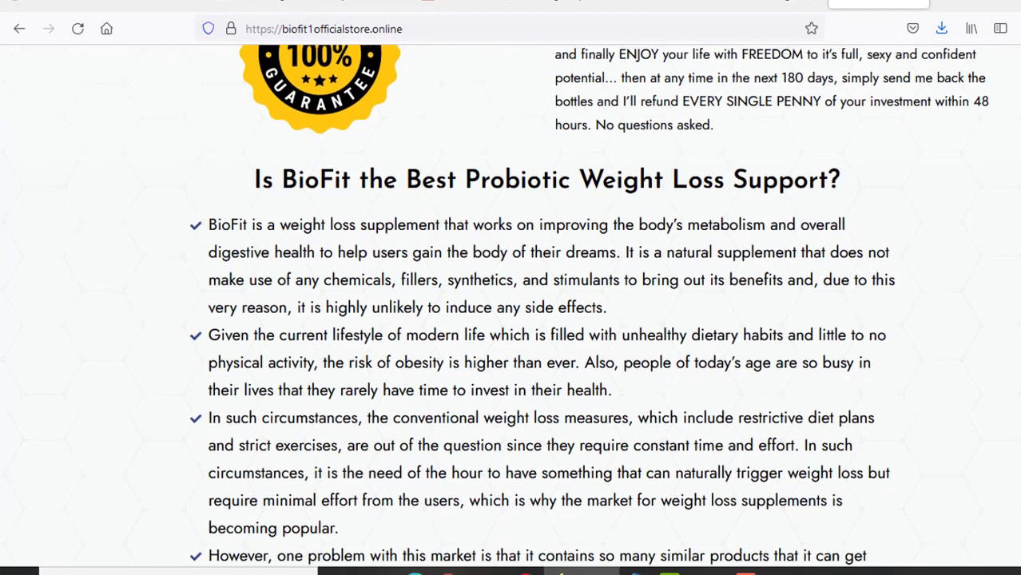
{"action": "scroll", "coordinate": [510, 320], "scroll_direction": "down", "scroll_amount": 8}
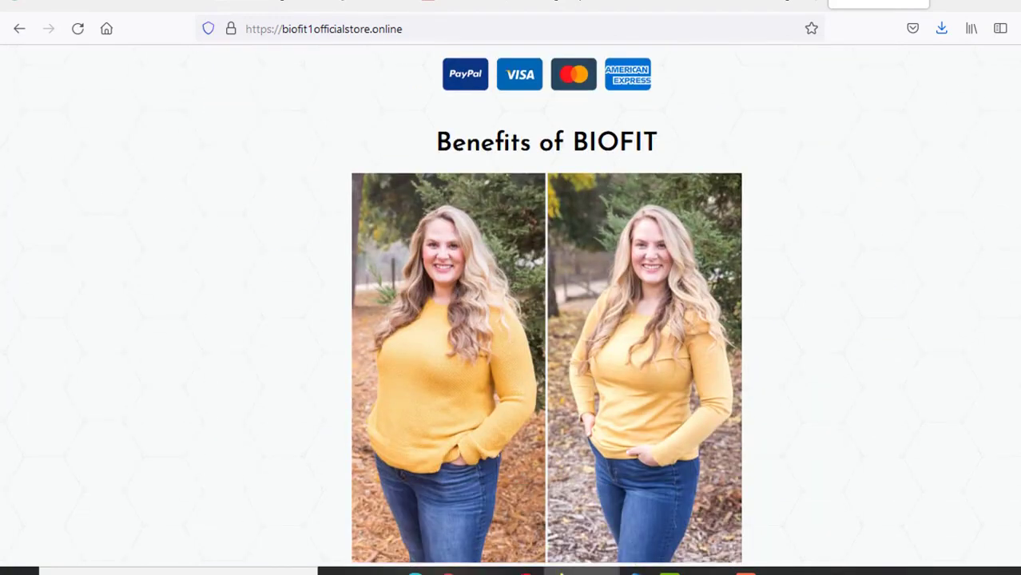
{"action": "scroll", "coordinate": [510, 320], "scroll_direction": "down", "scroll_amount": 15}
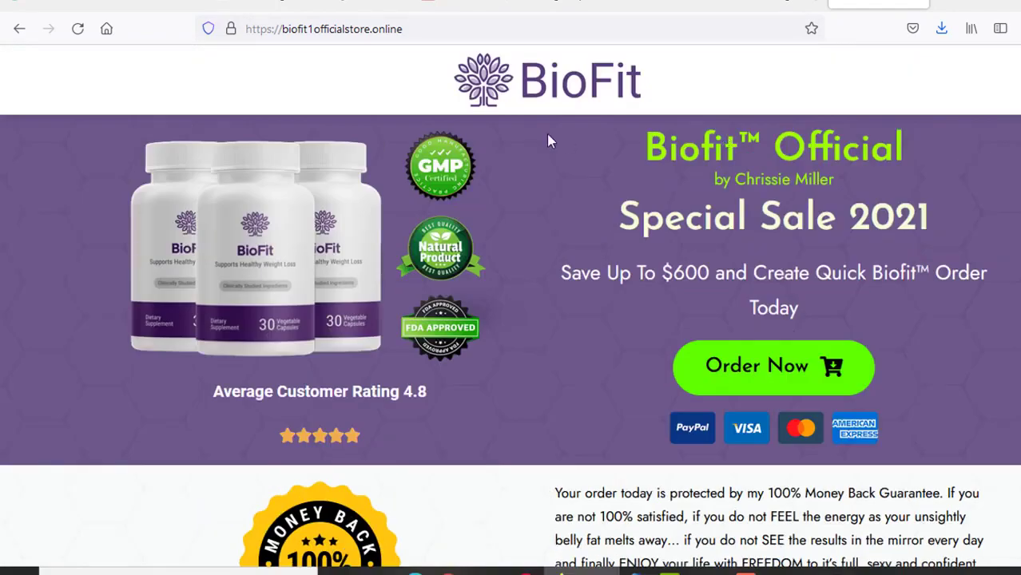
Return to the Universal template customization and change the headline to "Secret To Lose Weight Eating At Home".
{"action": "left_click", "coordinate": [774, 4]}
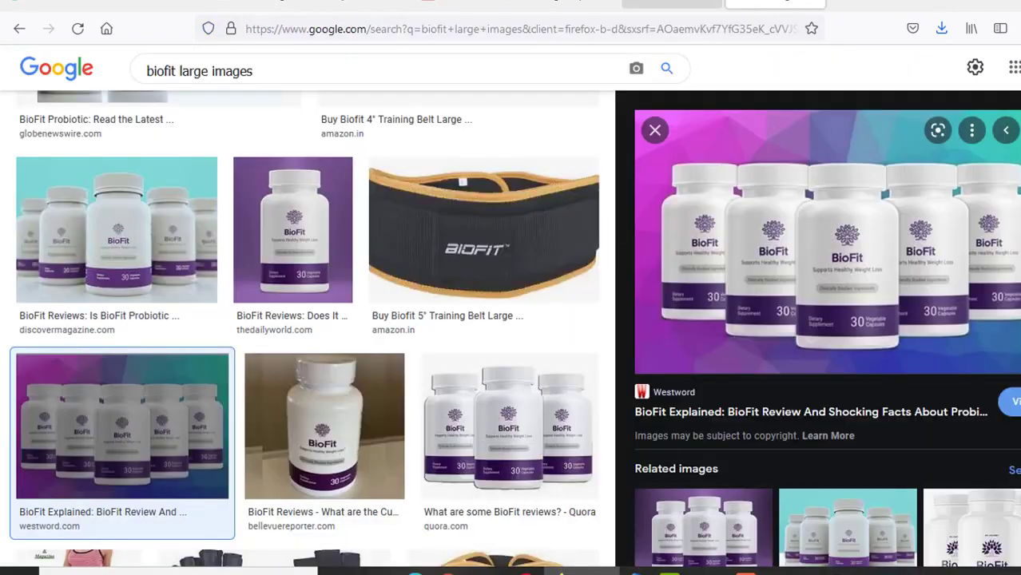
{"action": "left_click", "coordinate": [452, 7]}
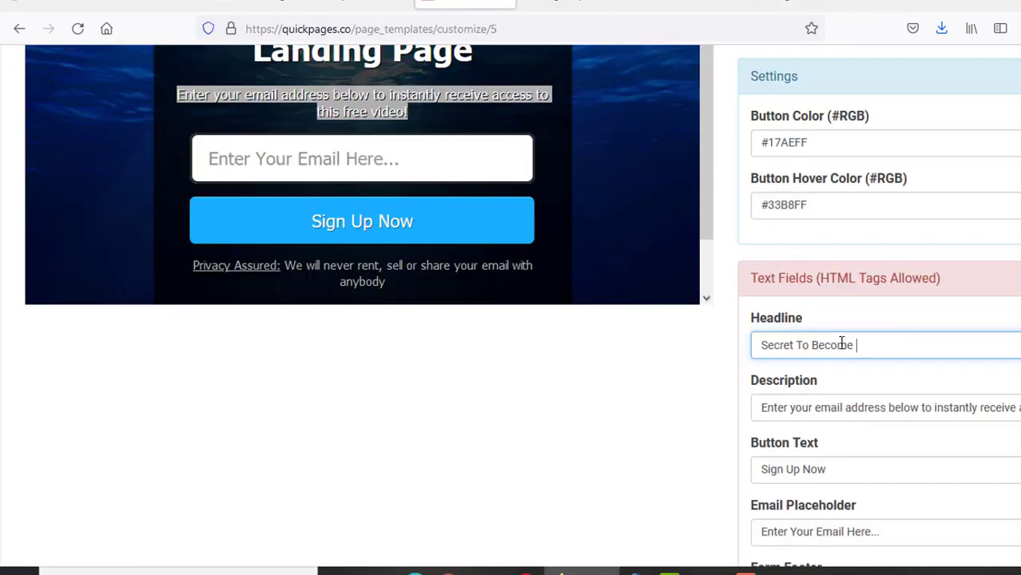
{"action": "left_click_drag", "start_coordinate": [855, 345], "coordinate": [813, 342]}
{"action": "type", "text": "Lose Wit"}
{"action": "type", "text": "ght "}
{"action": "type", "text": "Eat"}
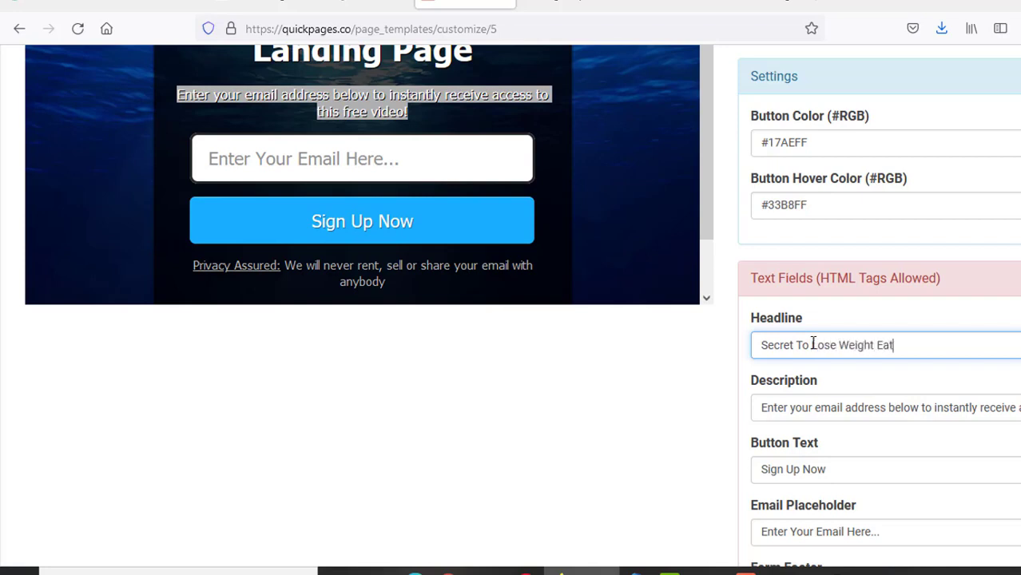
{"action": "type", "text": "ing At Home"}
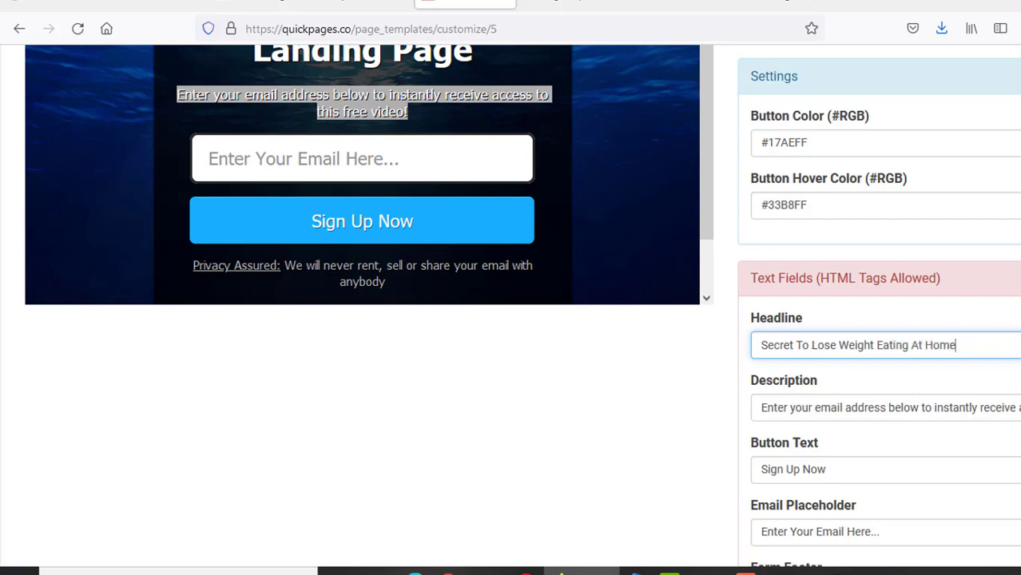
Replace the description with a sentence beginning "How You can Easily Lose weight while eating your Favourite".
{"action": "left_click", "coordinate": [926, 394]}
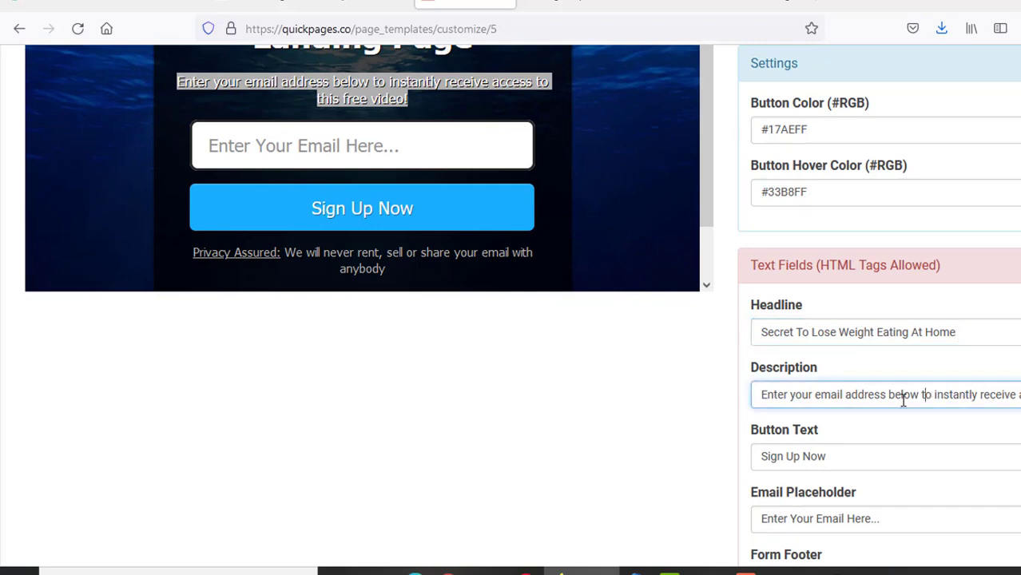
{"action": "left_click_drag", "start_coordinate": [761, 394], "coordinate": [1020, 397]}
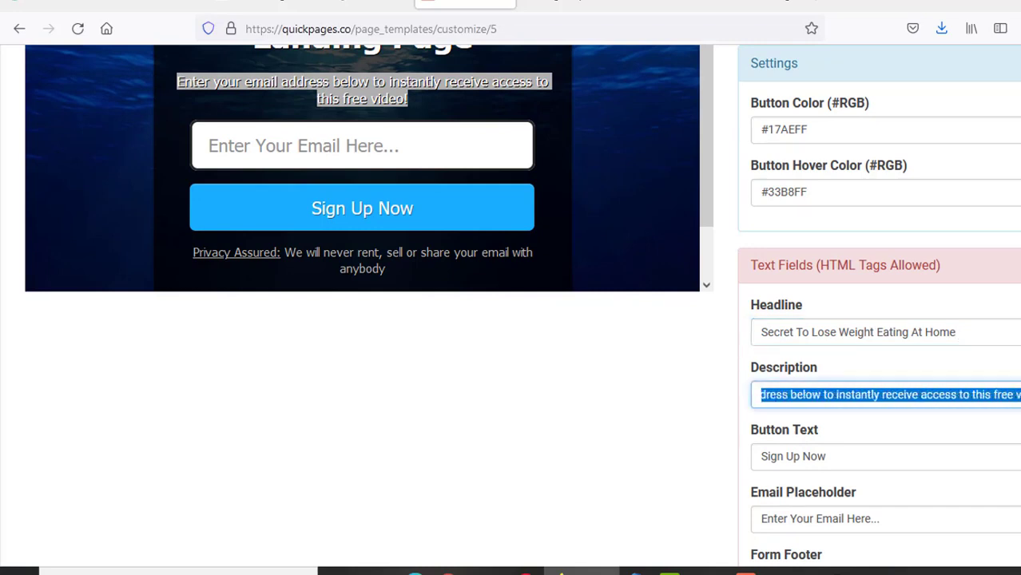
{"action": "type", "text": "How You can Es"}
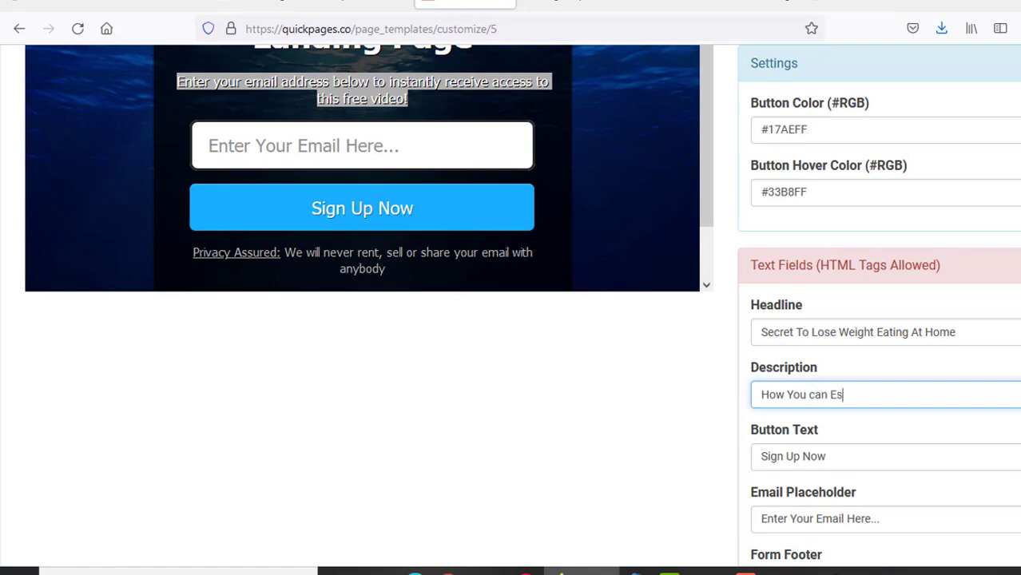
{"action": "key", "text": "BackSpace"}
{"action": "type", "text": "a"}
{"action": "type", "text": "sily Lose with"}
{"action": "key", "text": "BackSpace"}
{"action": "key", "text": "BackSpace"}
{"action": "key", "text": "BackSpace"}
{"action": "type", "text": "eight while "}
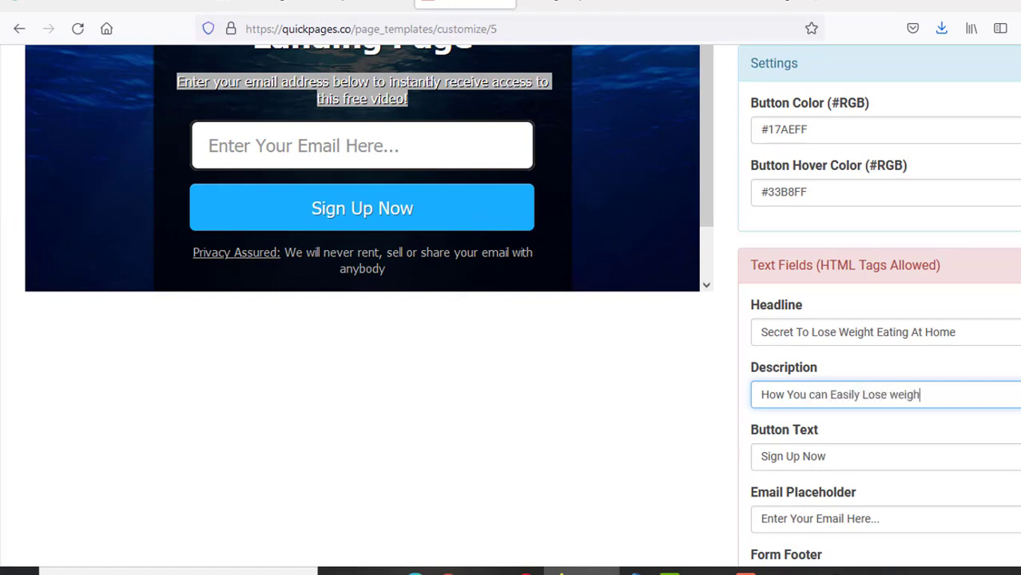
{"action": "type", "text": "eating y"}
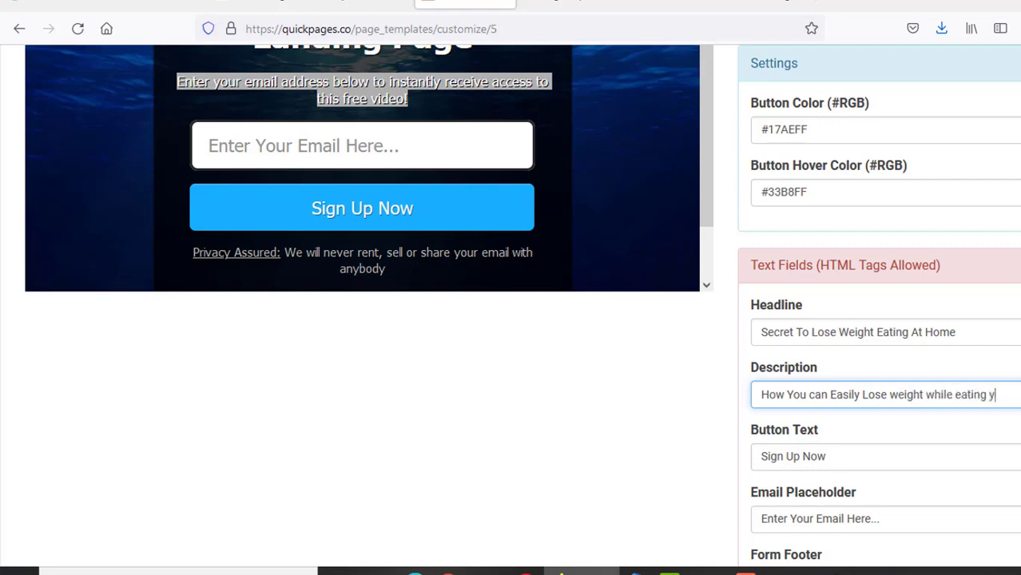
{"action": "type", "text": "our Favourite g"}
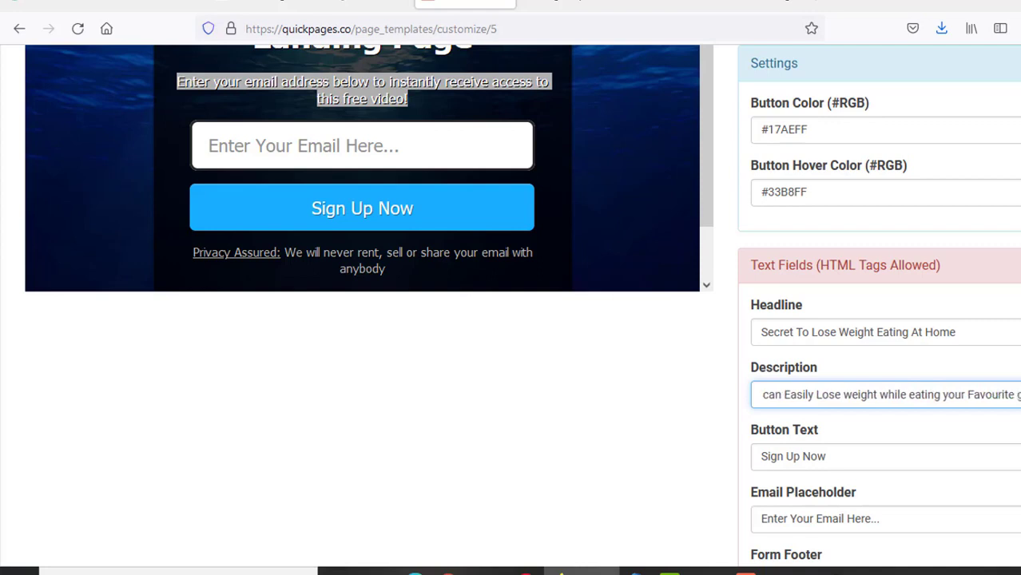
Review the wording of the new description from its end back toward the beginning and forward again.
{"action": "key", "text": "Left"}
{"action": "key", "text": "Left"}
{"action": "key", "text": "Left"}
{"action": "key", "text": "Left"}
{"action": "key", "text": "Left"}
{"action": "key", "text": "Left"}
{"action": "key", "text": "Left"}
{"action": "key", "text": "Left"}
{"action": "key", "text": "Left"}
{"action": "key", "text": "Left"}
{"action": "key", "text": "Left"}
{"action": "key", "text": "Left"}
{"action": "key", "text": "Left"}
{"action": "key", "text": "Left"}
{"action": "key", "text": "Left"}
{"action": "key", "text": "Left"}
{"action": "key", "text": "Left"}
{"action": "key", "text": "Left"}
{"action": "key", "text": "Left"}
{"action": "key", "text": "Left"}
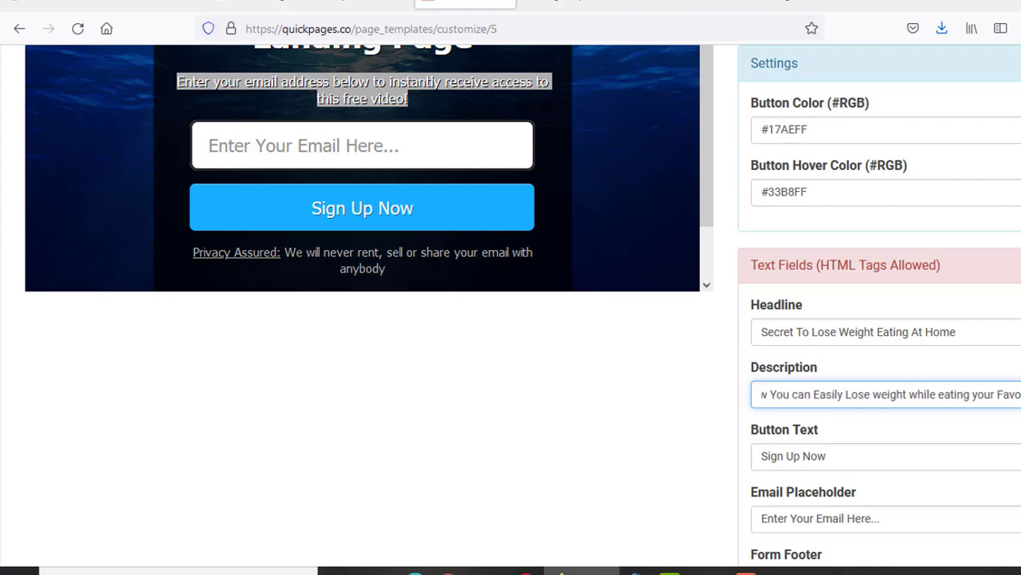
{"action": "key", "text": "Right"}
{"action": "key", "text": "Right"}
{"action": "key", "text": "Right"}
{"action": "key", "text": "Right"}
{"action": "key", "text": "Right"}
{"action": "key", "text": "Right"}
{"action": "key", "text": "Right"}
{"action": "key", "text": "Right"}
{"action": "key", "text": "Right"}
{"action": "key", "text": "Right"}
{"action": "key", "text": "Right"}
{"action": "key", "text": "Right"}
{"action": "key", "text": "Right"}
{"action": "key", "text": "Right"}
{"action": "key", "text": "Right"}
{"action": "key", "text": "Right"}
{"action": "key", "text": "Right"}
{"action": "key", "text": "Right"}
{"action": "key", "text": "Right"}
{"action": "key", "text": "Right"}
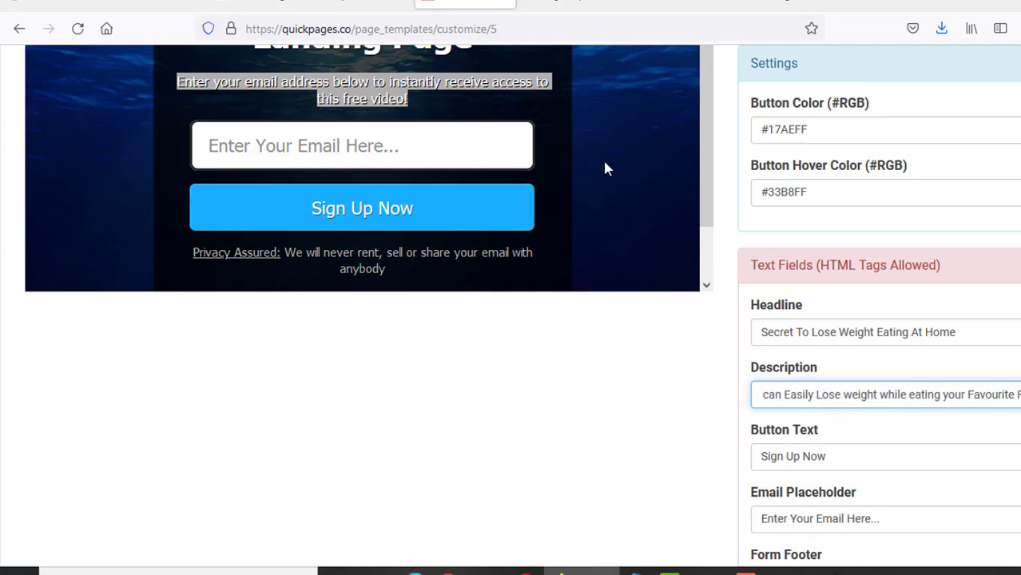
Change the button text to "Get To Know" and submit the customized Universal template.
{"action": "left_click", "coordinate": [586, 166]}
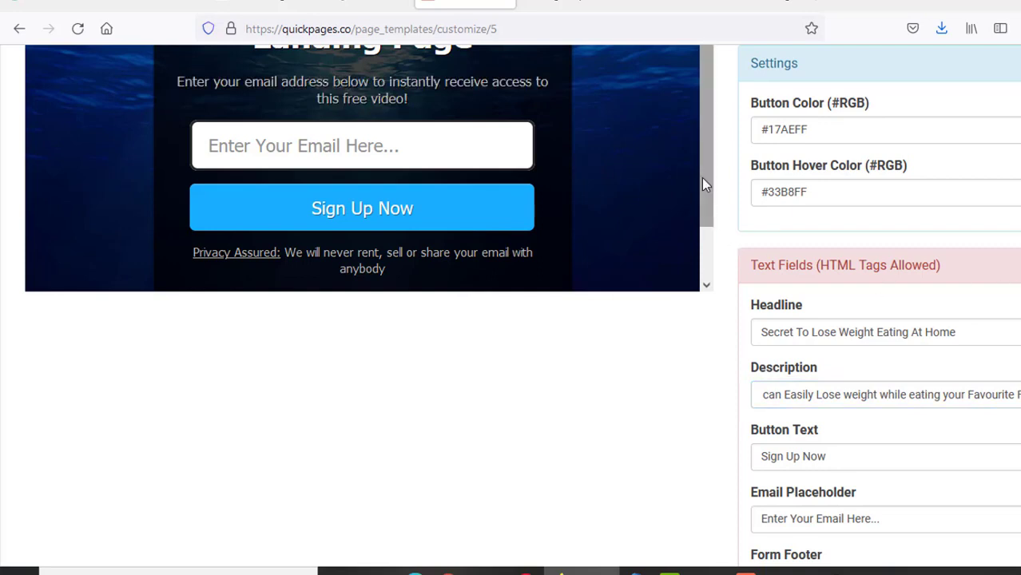
{"action": "left_click_drag", "start_coordinate": [701, 177], "coordinate": [706, 263]}
{"action": "scroll", "coordinate": [512, 303], "scroll_direction": "up", "scroll_amount": 4}
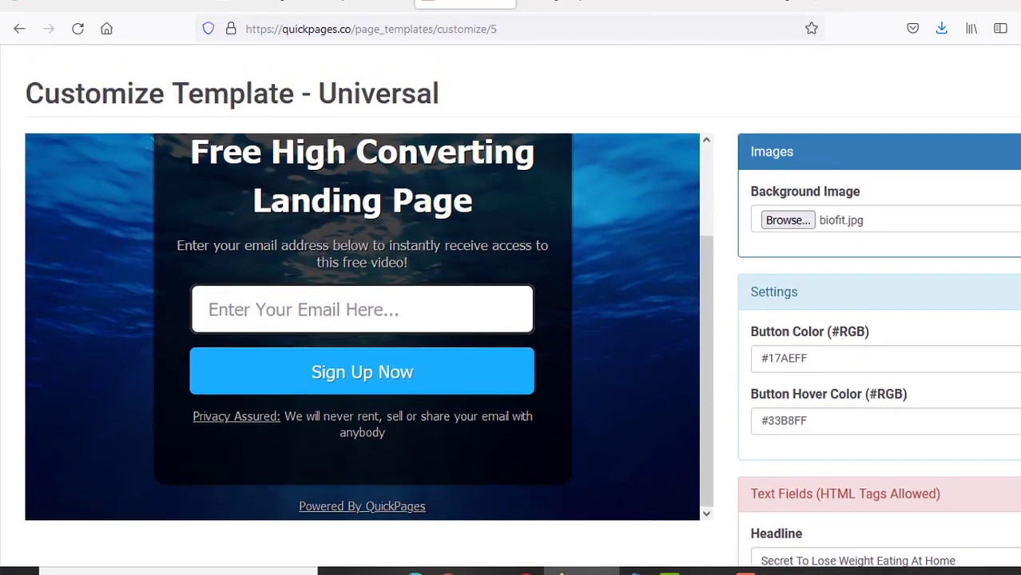
{"action": "scroll", "coordinate": [897, 360], "scroll_direction": "down", "scroll_amount": 5}
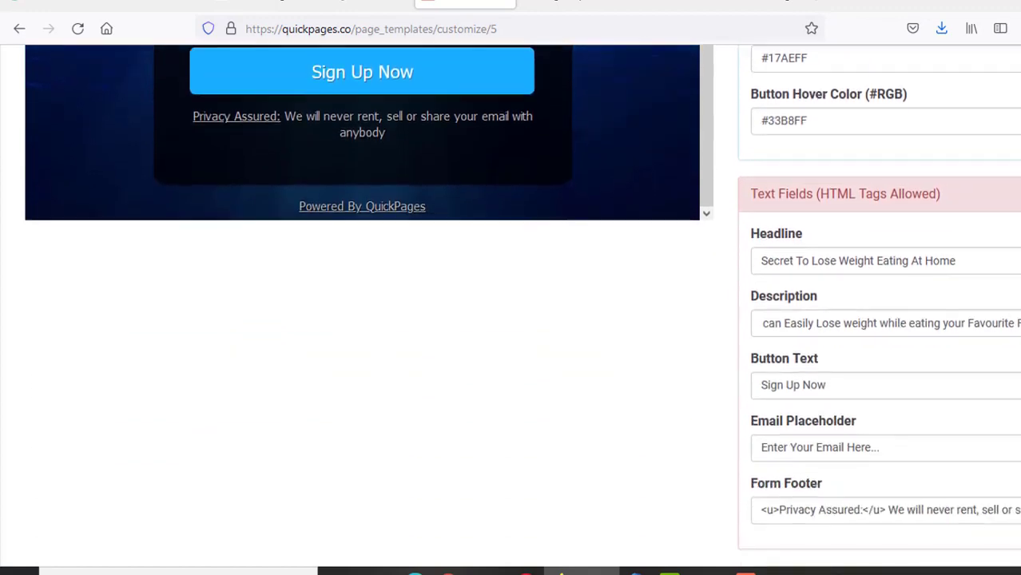
{"action": "left_click_drag", "start_coordinate": [897, 360], "coordinate": [708, 352]}
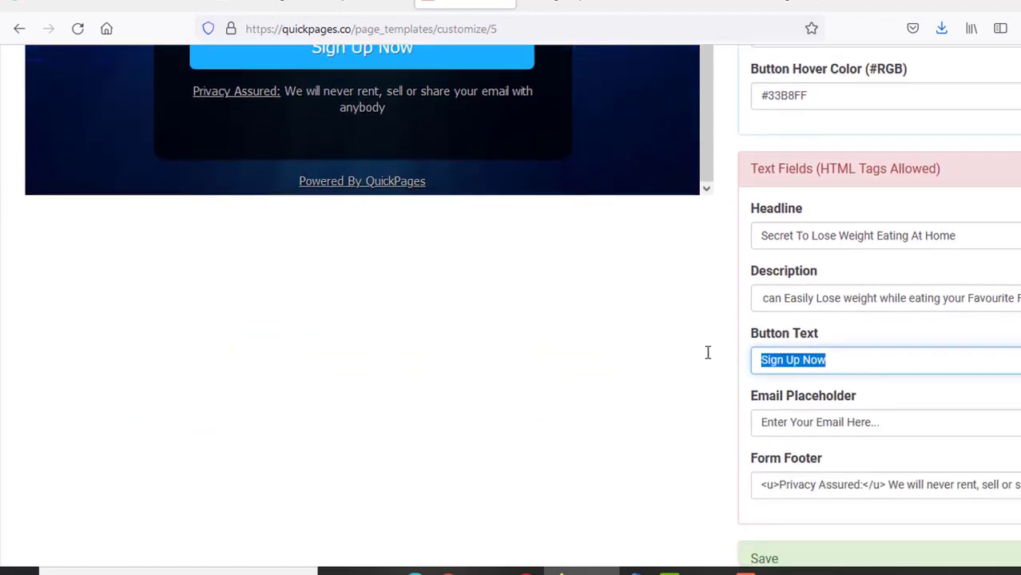
{"action": "key", "text": "BackSpace"}
{"action": "type", "text": "Get "}
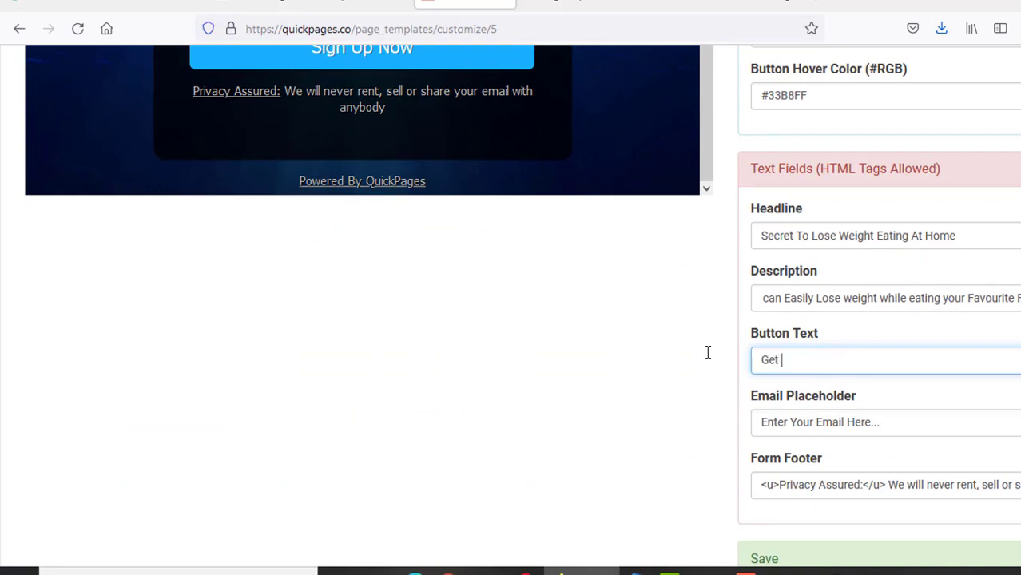
{"action": "type", "text": "To Know"}
{"action": "left_click", "coordinate": [615, 151]}
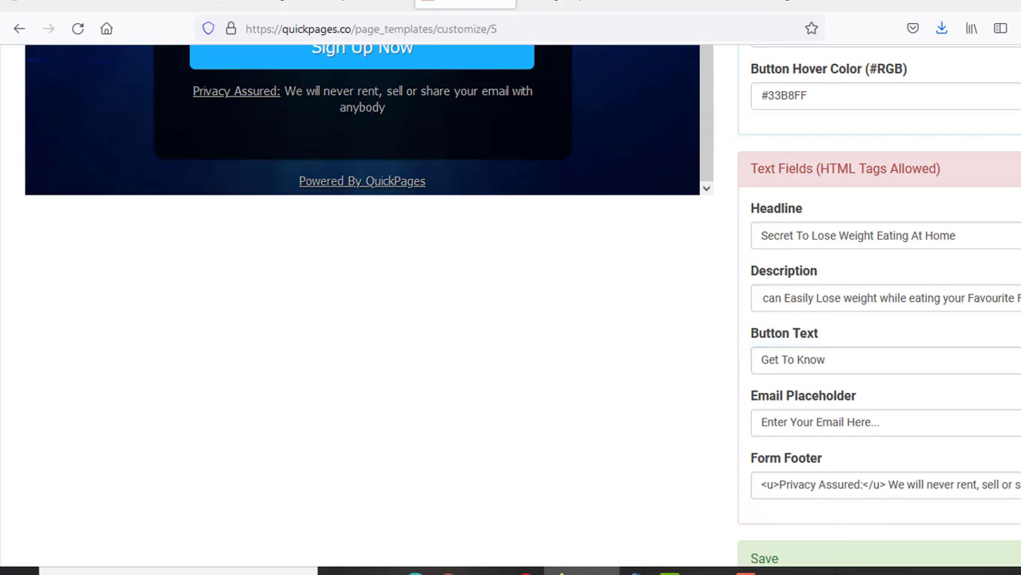
{"action": "scroll", "coordinate": [906, 480], "scroll_direction": "down", "scroll_amount": 3}
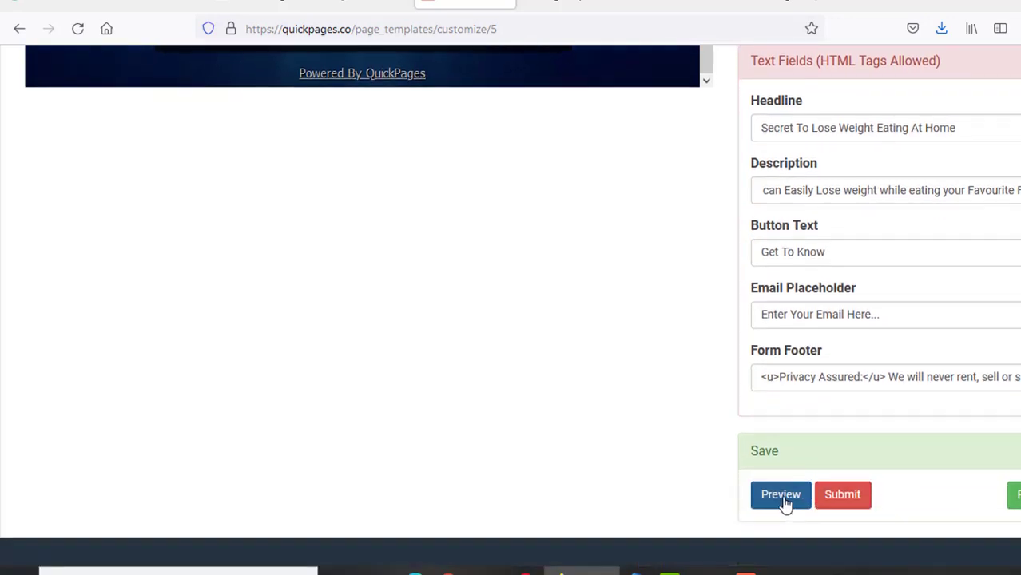
{"action": "left_click", "coordinate": [843, 501]}
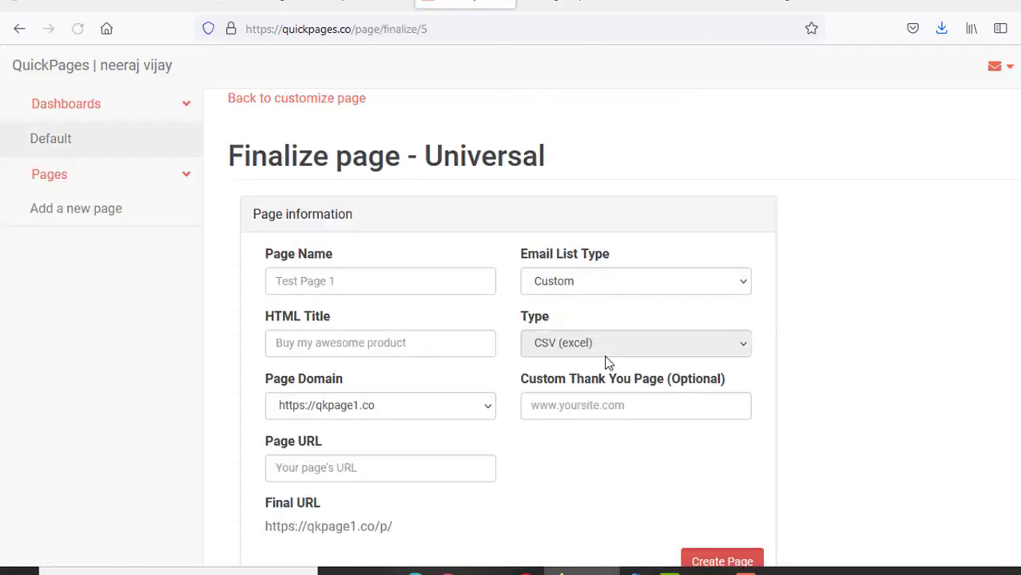
Set the page name to "biofit-landing-page" and choose Custom as the email list type.
{"action": "mouse_move", "coordinate": [400, 288]}
{"action": "scroll", "coordinate": [510, 313], "scroll_direction": "down", "scroll_amount": 1}
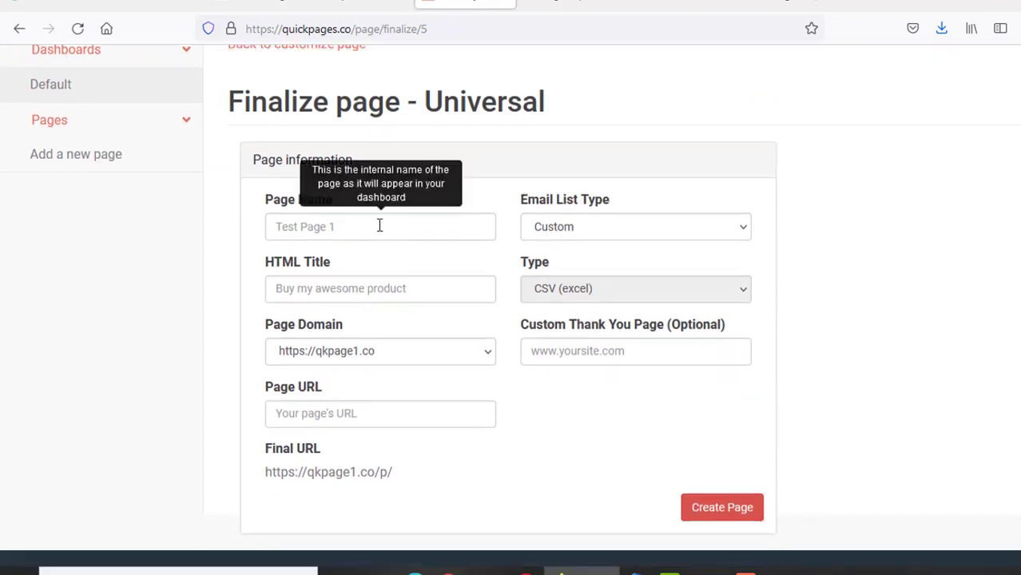
{"action": "left_click", "coordinate": [379, 226]}
{"action": "type", "text": "biofi"}
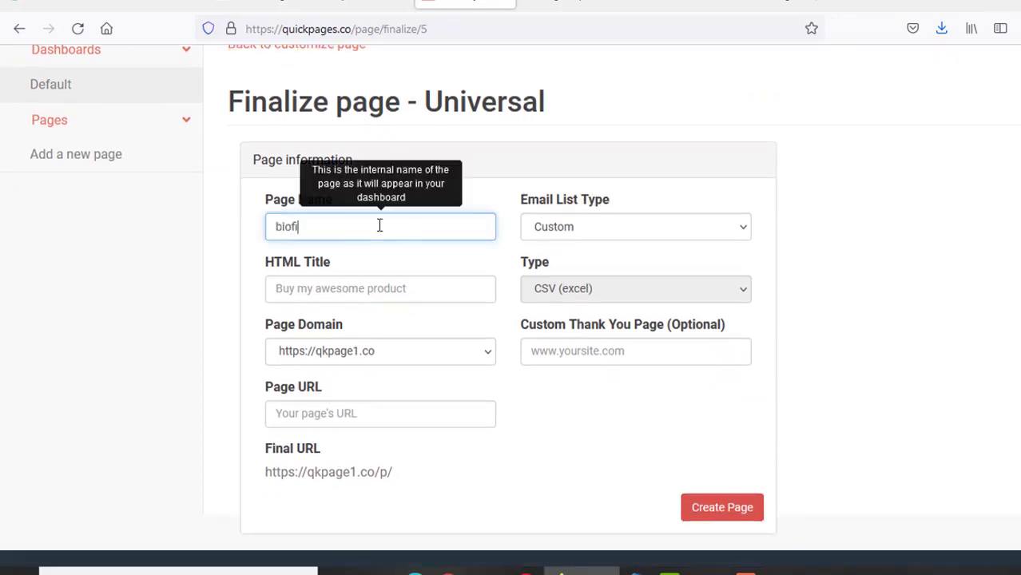
{"action": "type", "text": "t-landing-pa"}
{"action": "key", "text": "BackSpace"}
{"action": "key", "text": "BackSpace"}
{"action": "key", "text": "BackSpace"}
{"action": "type", "text": "page"}
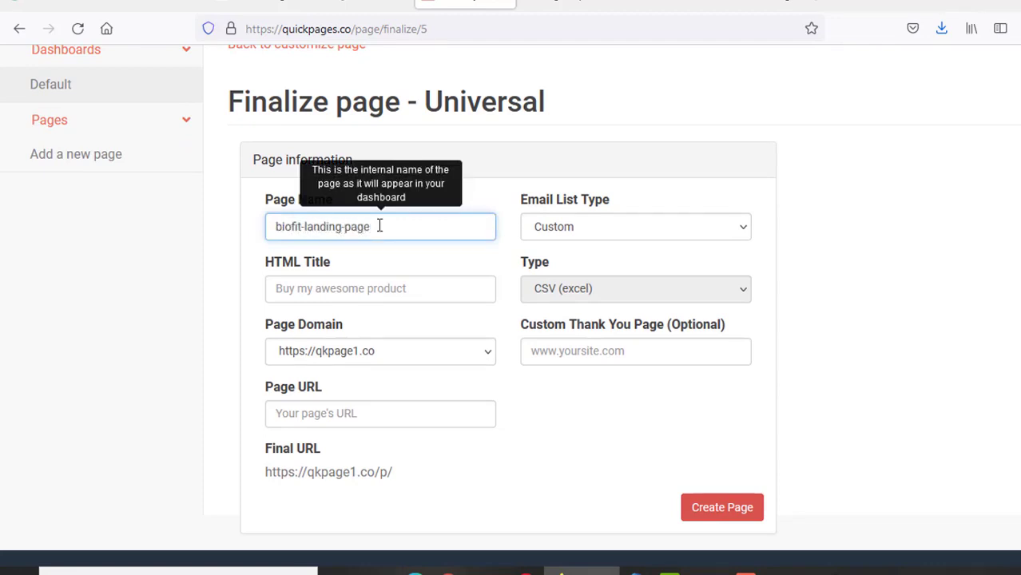
{"action": "left_click", "coordinate": [596, 237]}
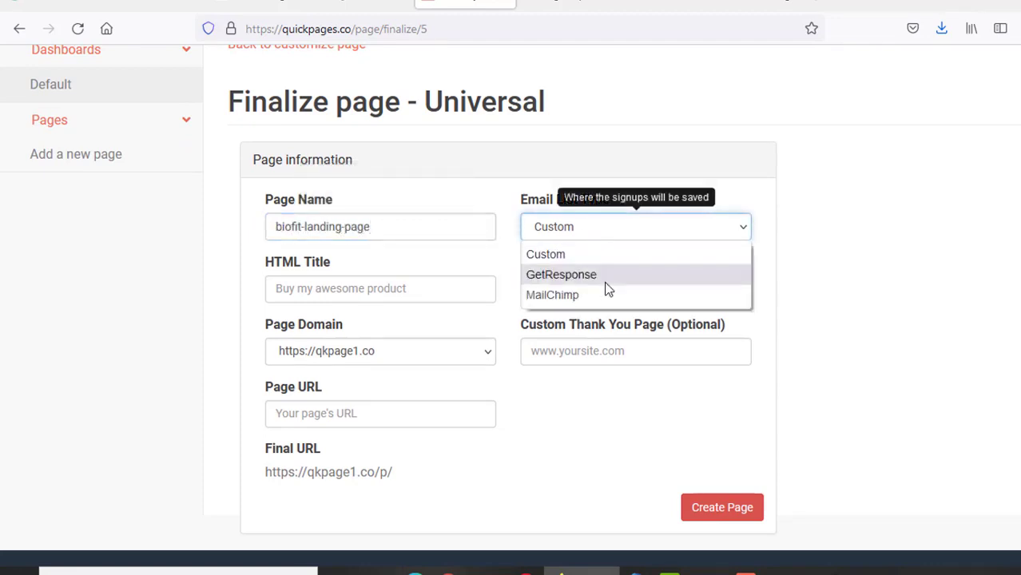
{"action": "left_click", "coordinate": [594, 256]}
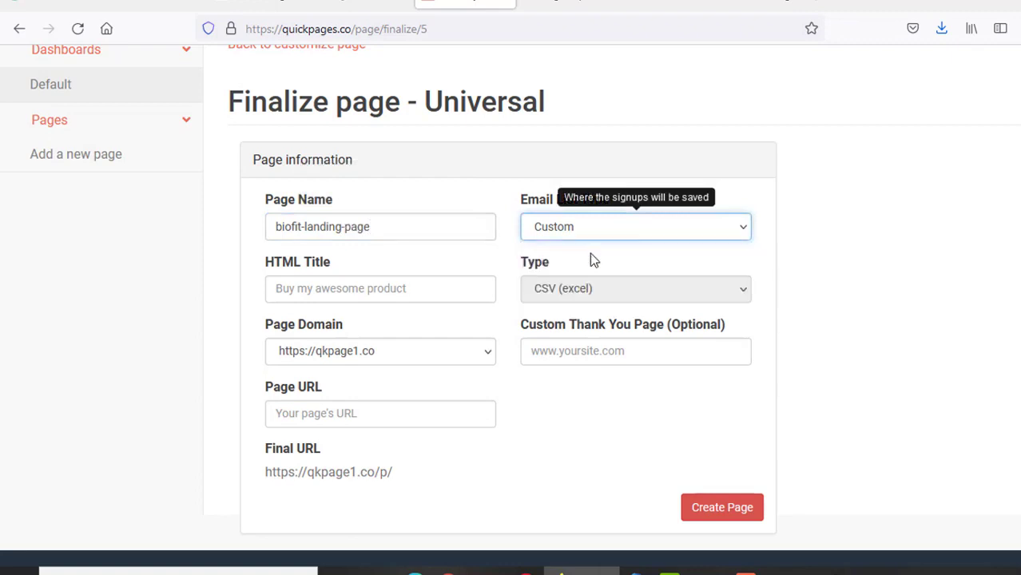
Try MailChimp as the email list type, then return it to Custom.
{"action": "left_click", "coordinate": [583, 227]}
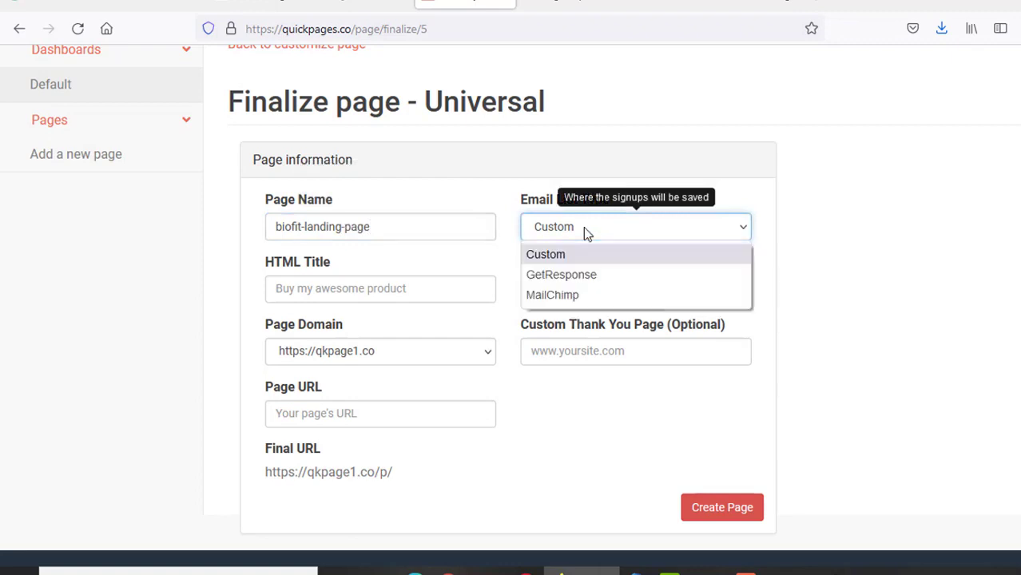
{"action": "left_click", "coordinate": [591, 293]}
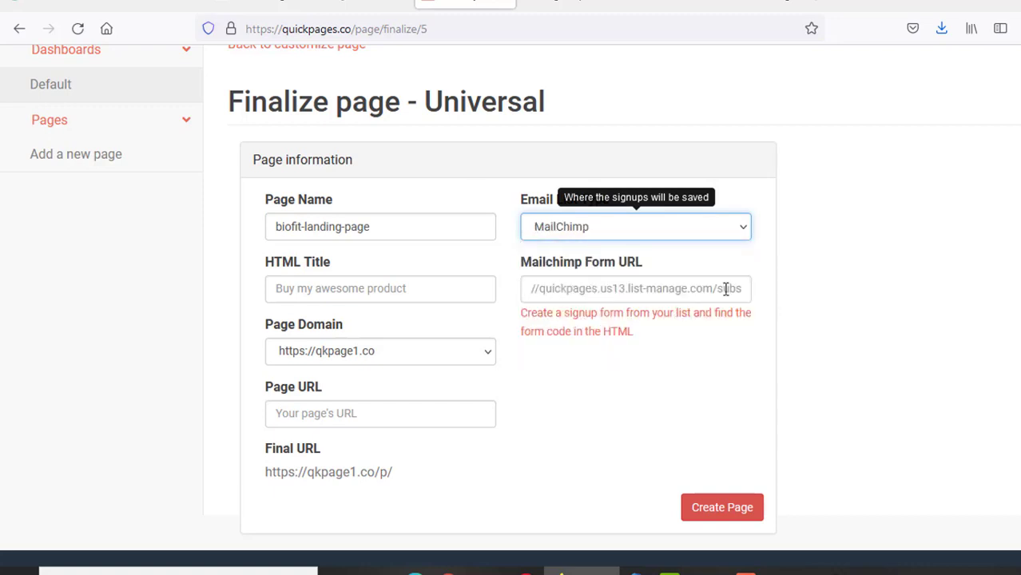
{"action": "left_click", "coordinate": [593, 231]}
{"action": "left_click", "coordinate": [592, 255]}
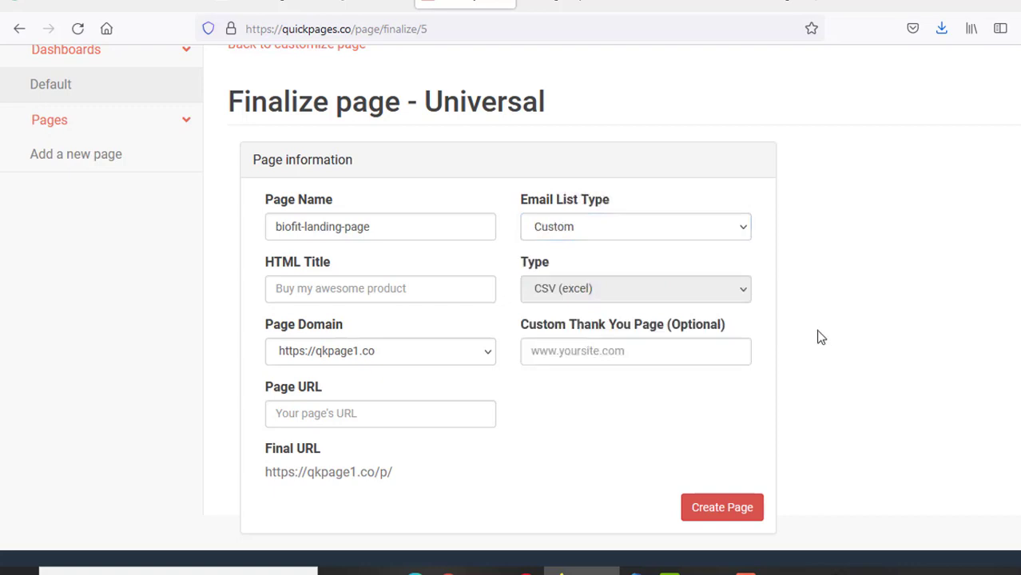
Set the HTML title to "Best Probiotic To Make You lose Weight At Home".
{"action": "left_click", "coordinate": [384, 292]}
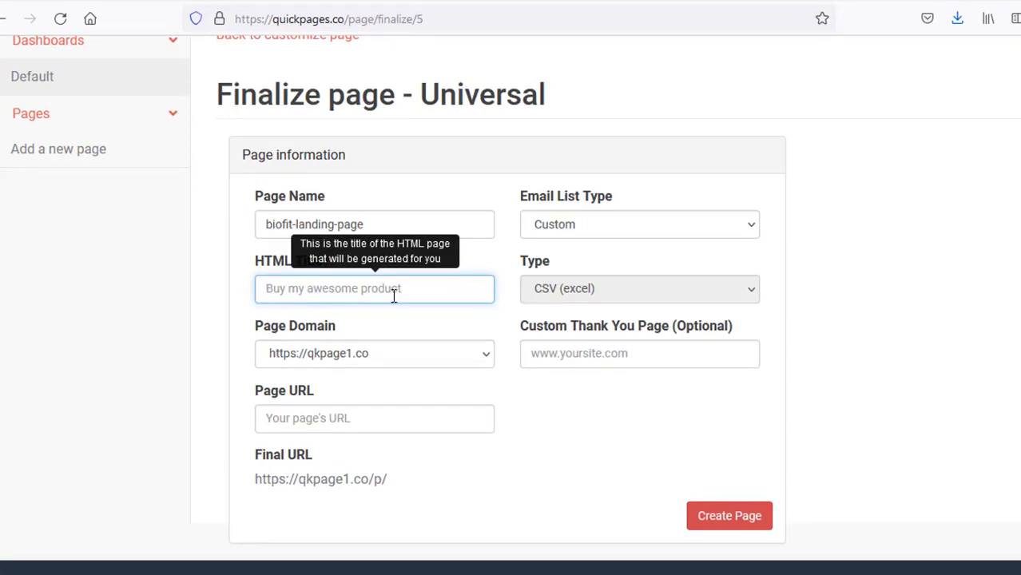
{"action": "type", "text": "Best"}
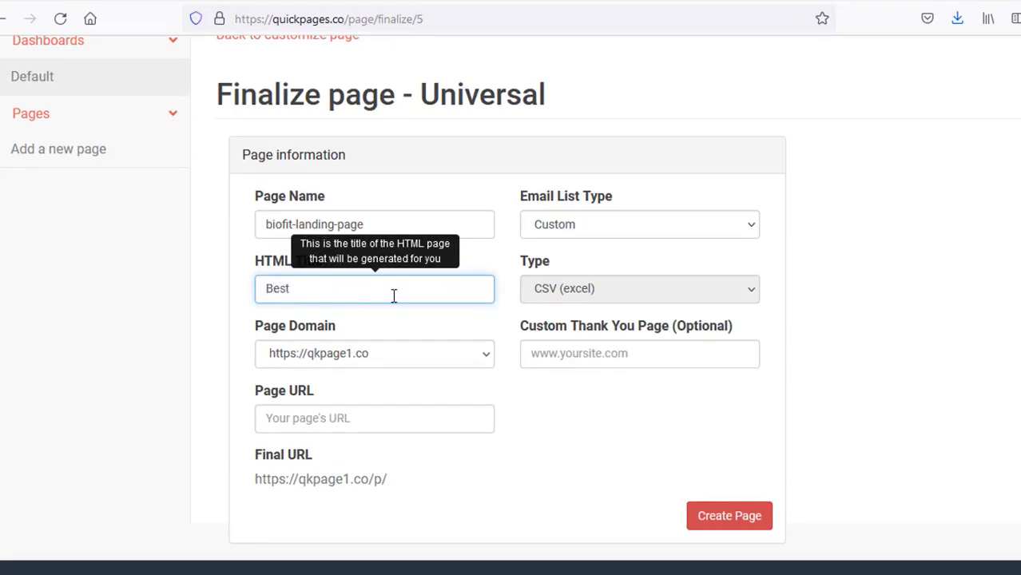
{"action": "type", "text": " Probiotic To Make "}
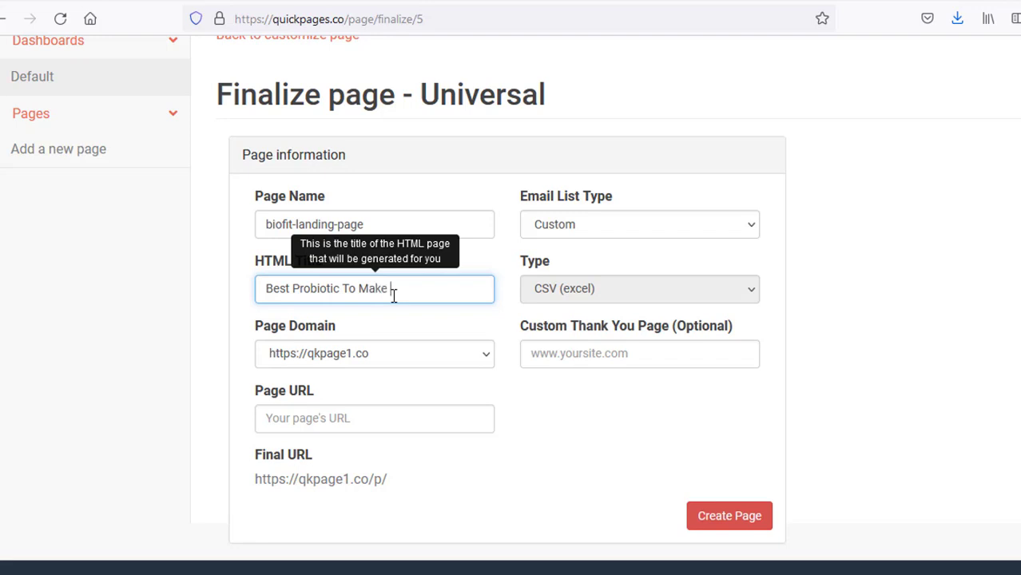
{"action": "type", "text": "You lose Wei"}
{"action": "type", "text": "th"}
{"action": "type", "text": "ght At"}
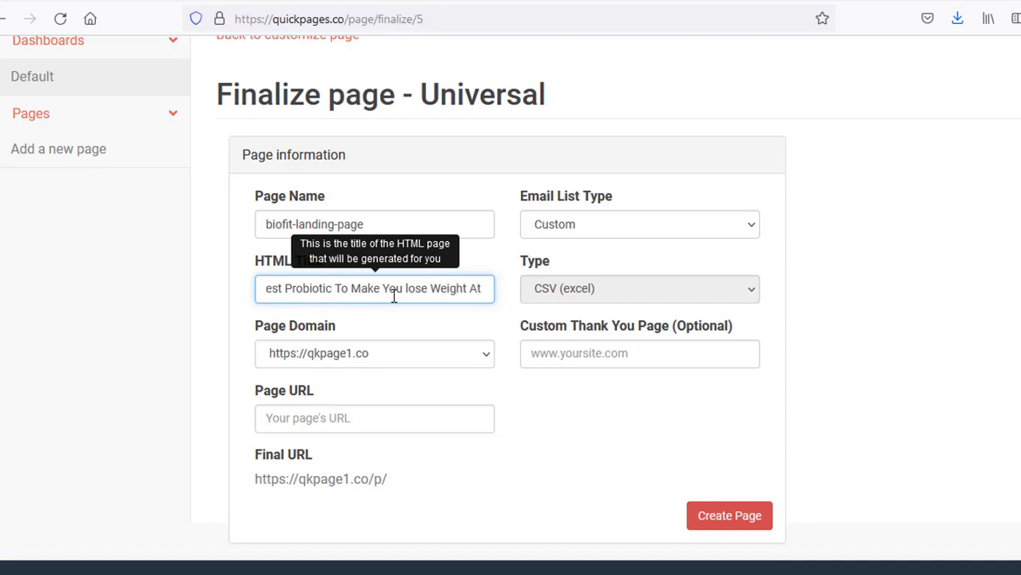
{"action": "type", "text": " Home"}
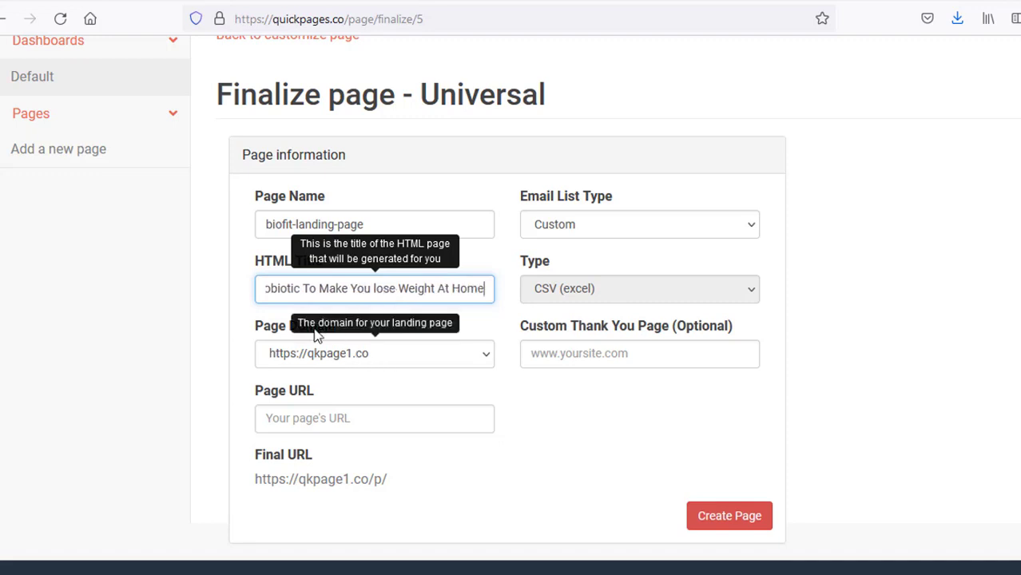
{"action": "scroll", "coordinate": [554, 399], "scroll_direction": "down", "scroll_amount": 2}
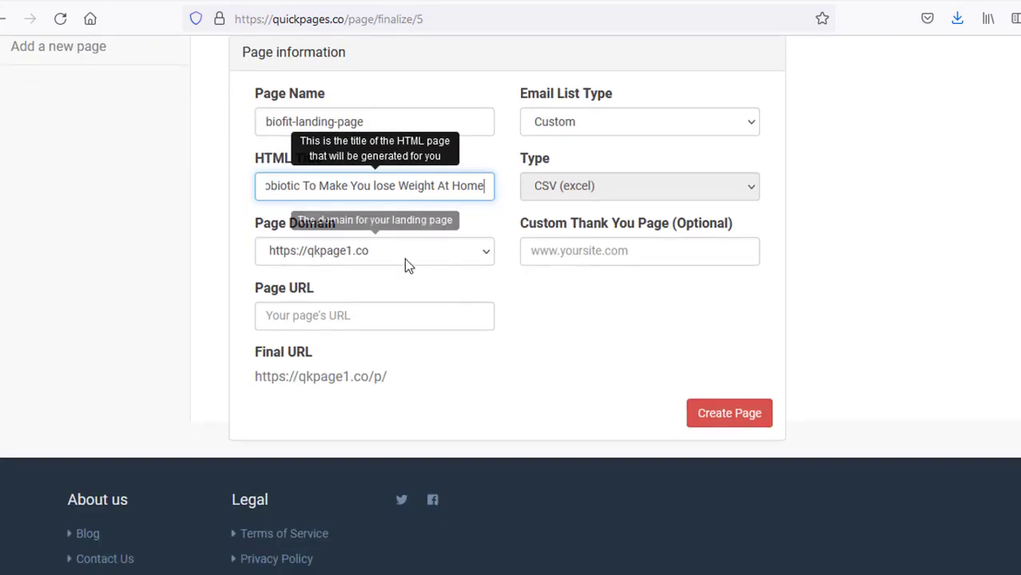
{"action": "left_click", "coordinate": [404, 258]}
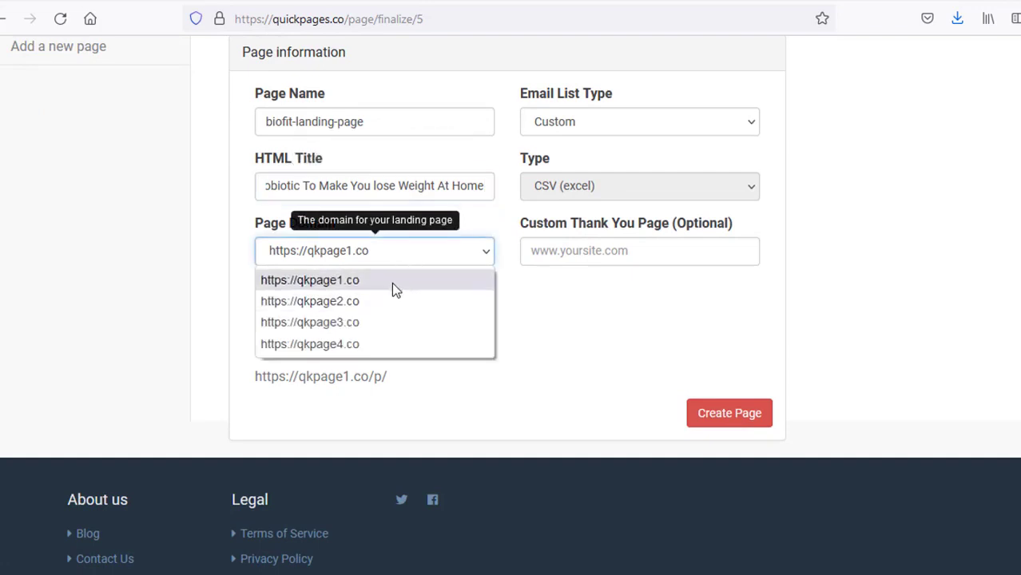
{"action": "left_click", "coordinate": [391, 281]}
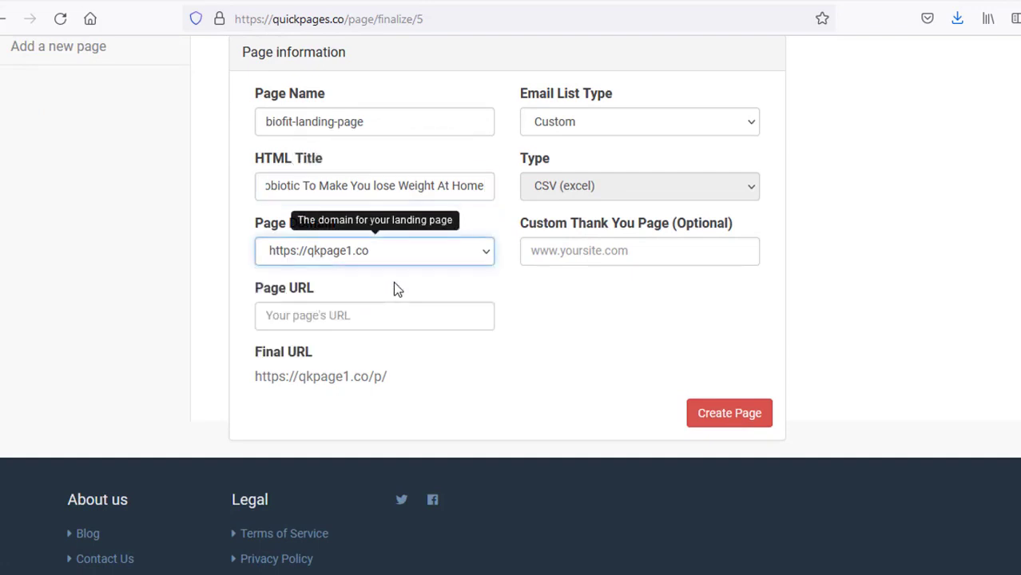
{"action": "left_click", "coordinate": [581, 254]}
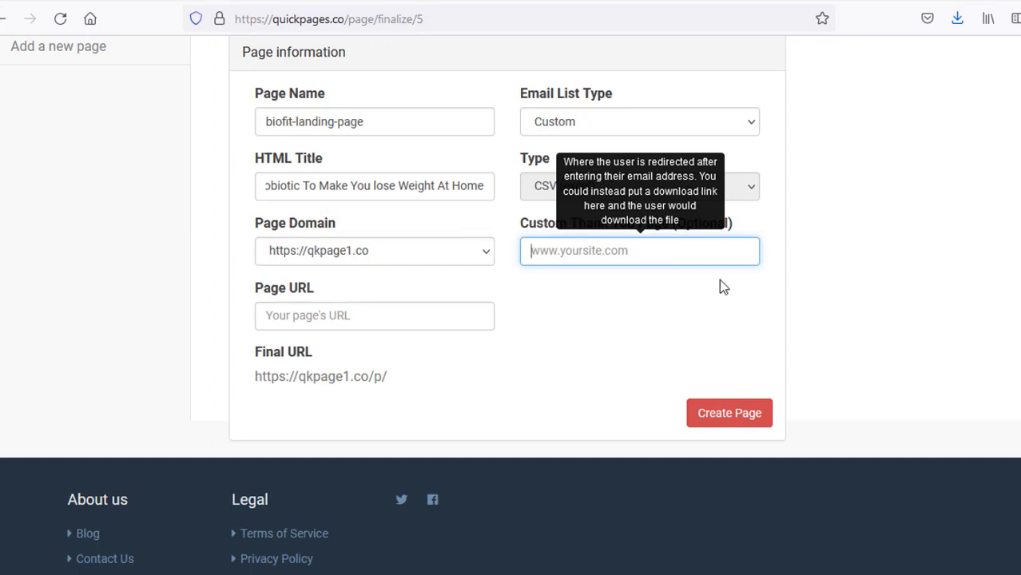
{"action": "left_click", "coordinate": [920, 287]}
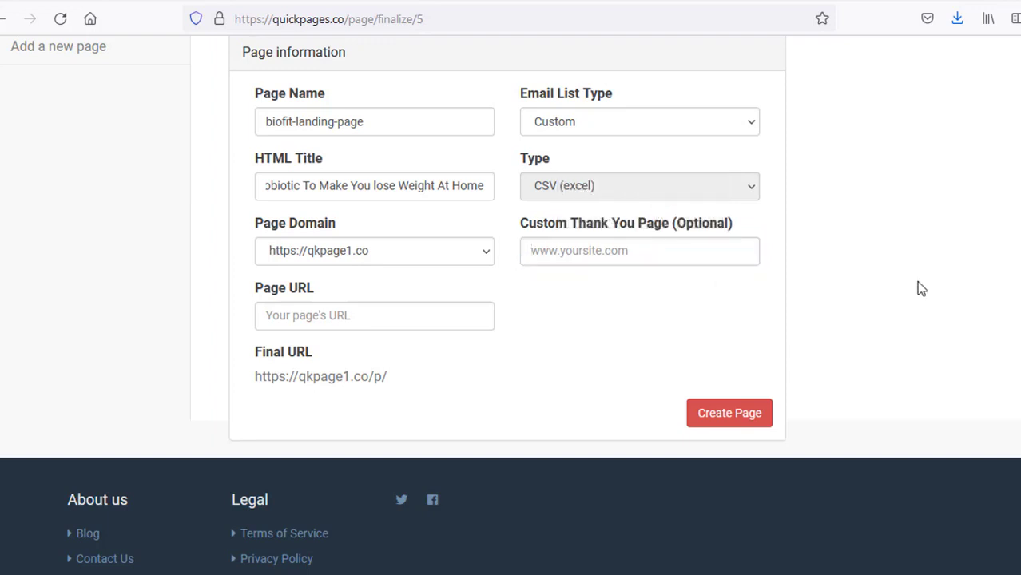
{"action": "left_click", "coordinate": [653, 256]}
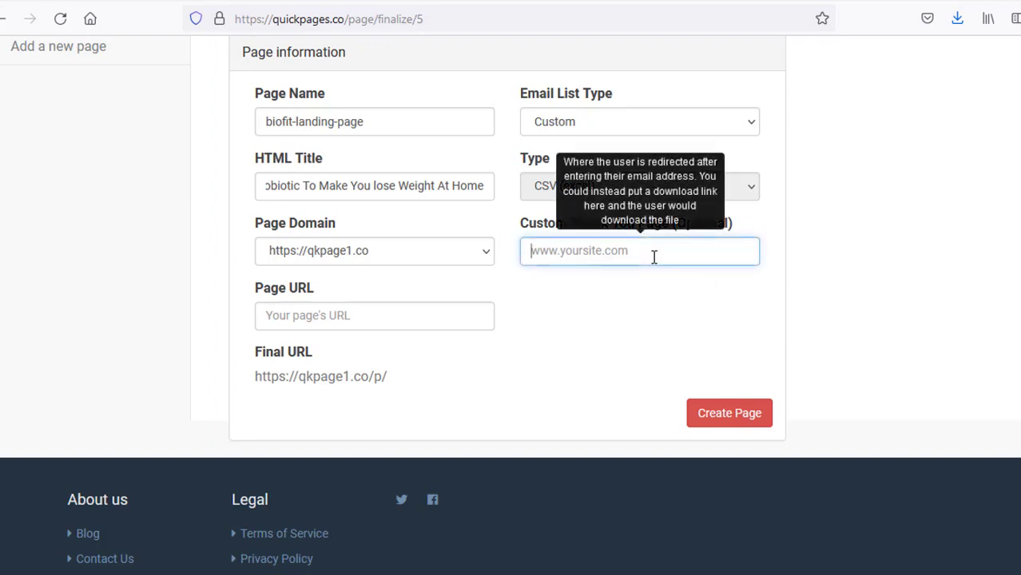
Set the page URL to "biofitreview".
{"action": "left_click", "coordinate": [397, 312]}
{"action": "type", "text": "bioi"}
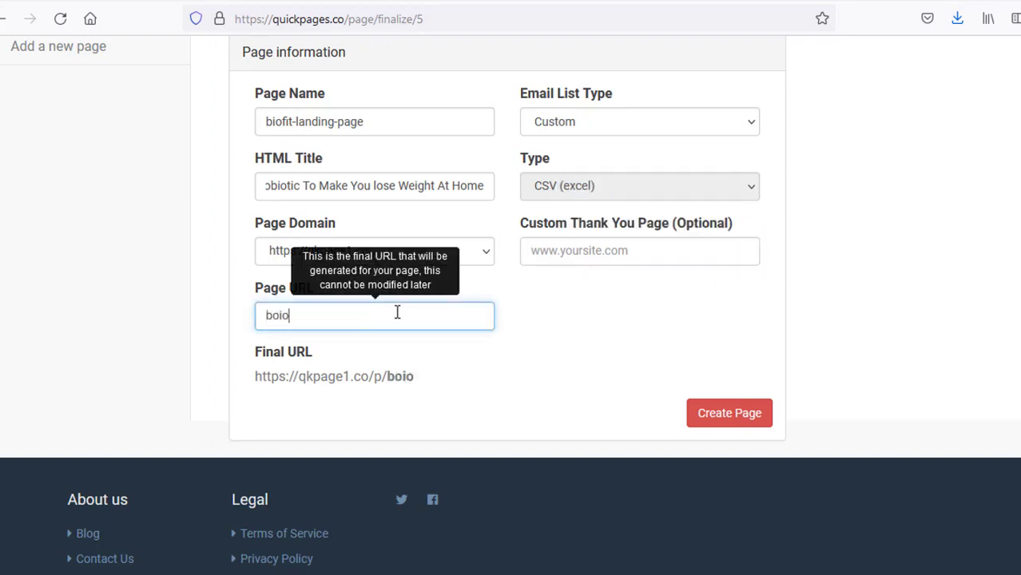
{"action": "key", "text": "BackSpace"}
{"action": "key", "text": "BackSpace"}
{"action": "key", "text": "BackSpace"}
{"action": "key", "text": "BackSpace"}
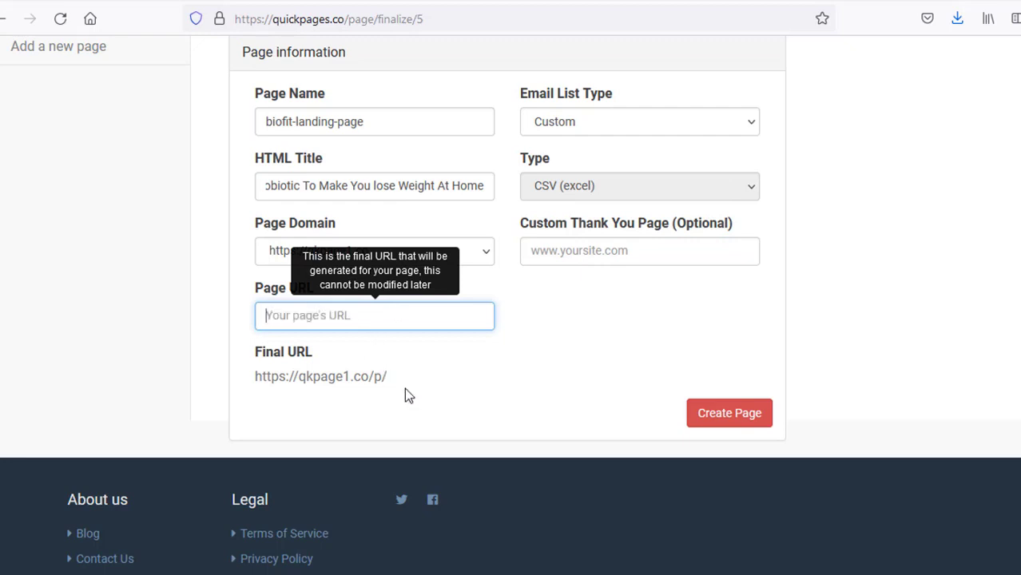
{"action": "type", "text": "biofitreview"}
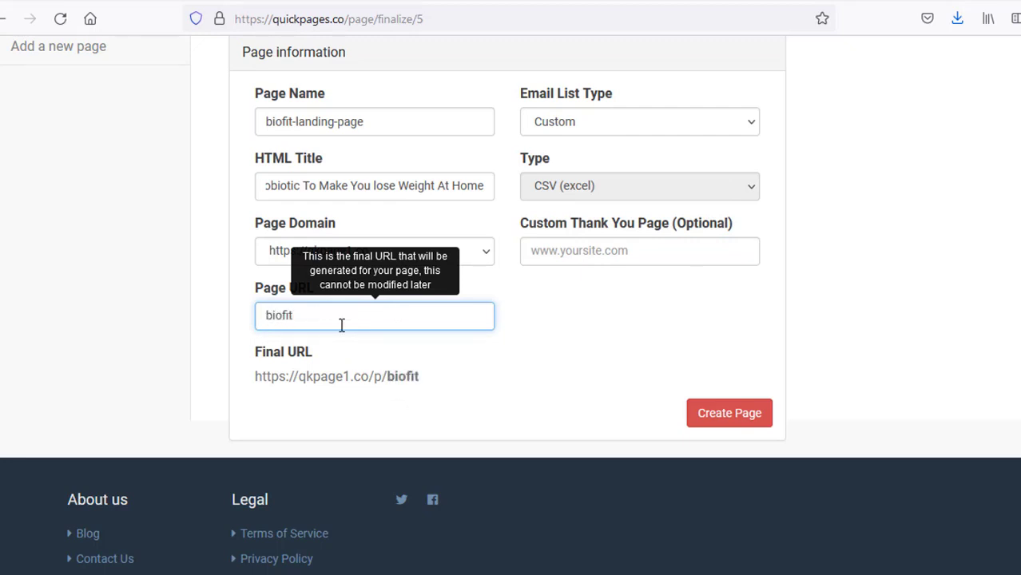
{"action": "left_click", "coordinate": [542, 354]}
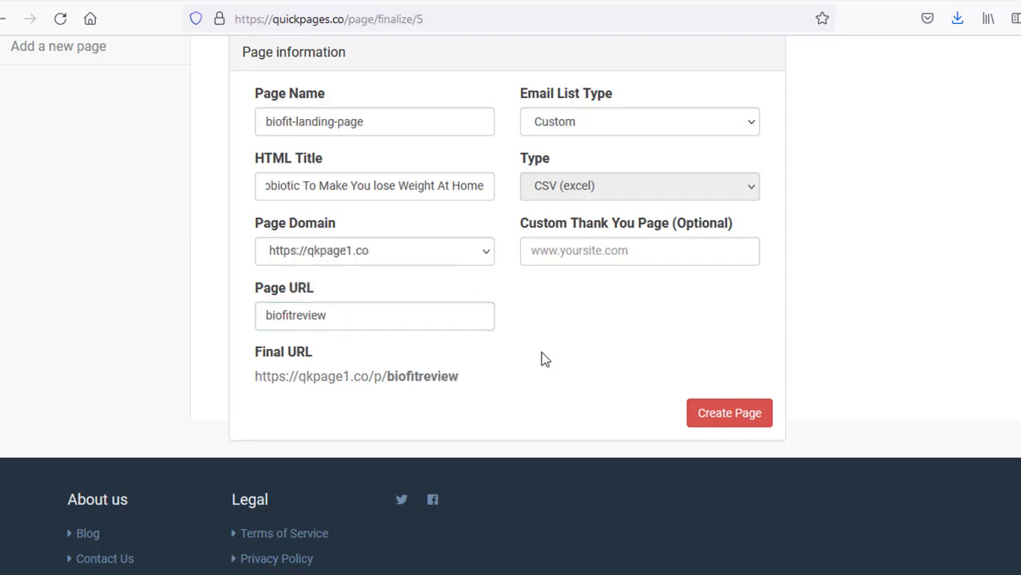
Return from the BioFit store site to the Google results and copy the link of the Biofit Engineered Seating result.
{"action": "left_click", "coordinate": [631, 251]}
{"action": "left_click", "coordinate": [874, 2]}
{"action": "left_click", "coordinate": [444, 26]}
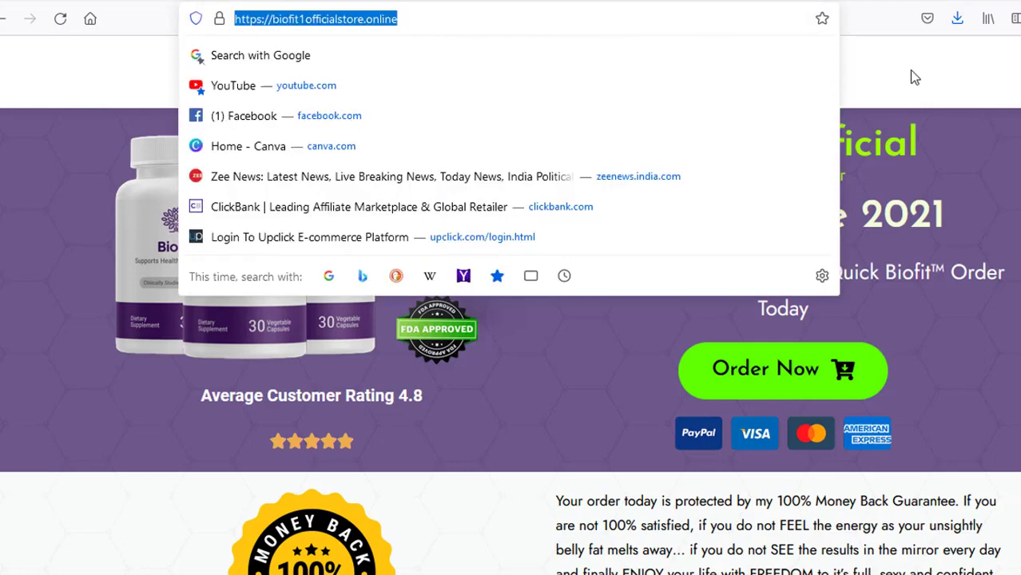
{"action": "left_click", "coordinate": [948, 85]}
{"action": "left_click", "coordinate": [3, 19]}
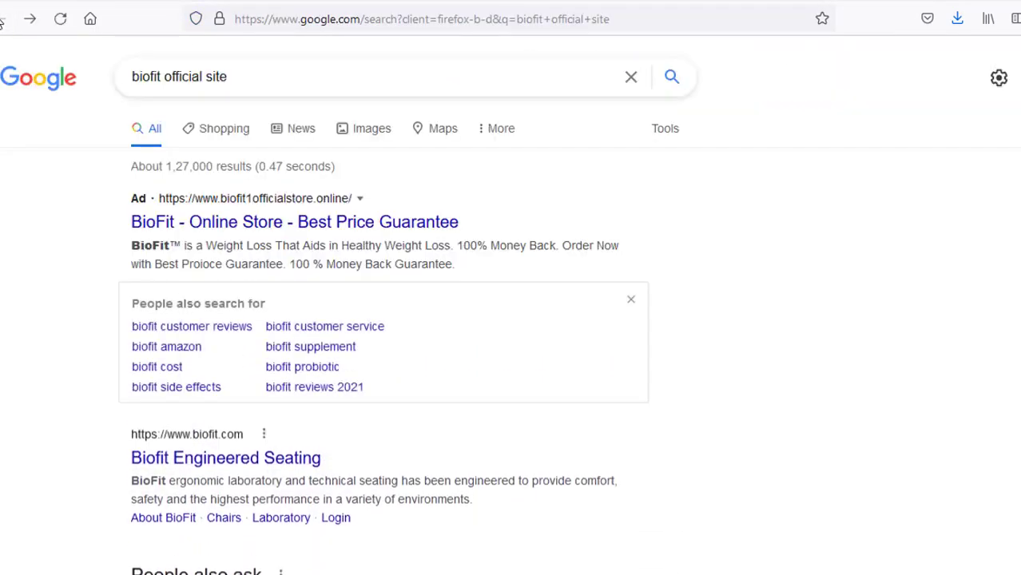
{"action": "right_click", "coordinate": [242, 461]}
{"action": "left_click", "coordinate": [326, 359]}
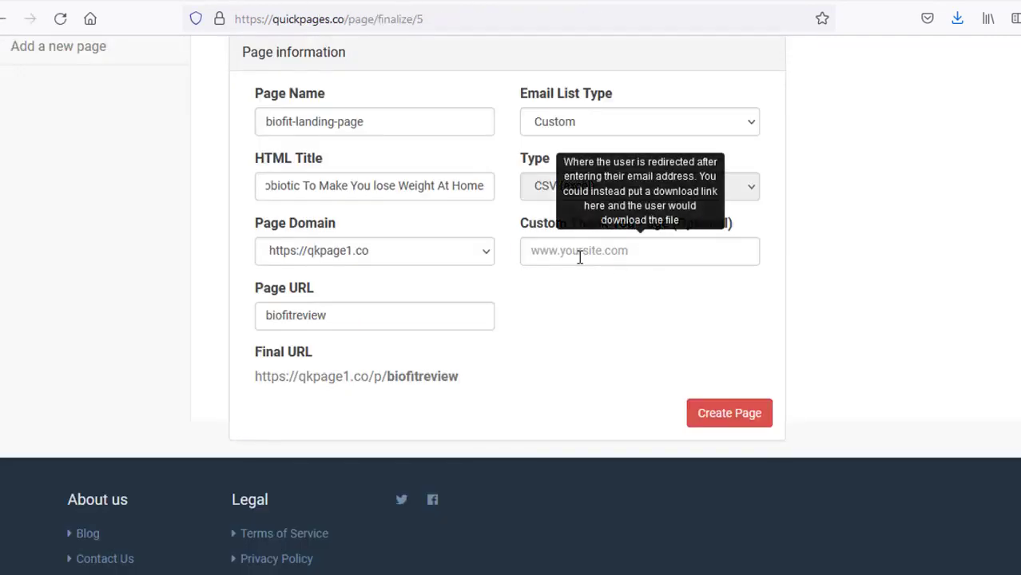
{"action": "left_click", "coordinate": [580, 252]}
{"action": "key", "text": "ctrl+v"}
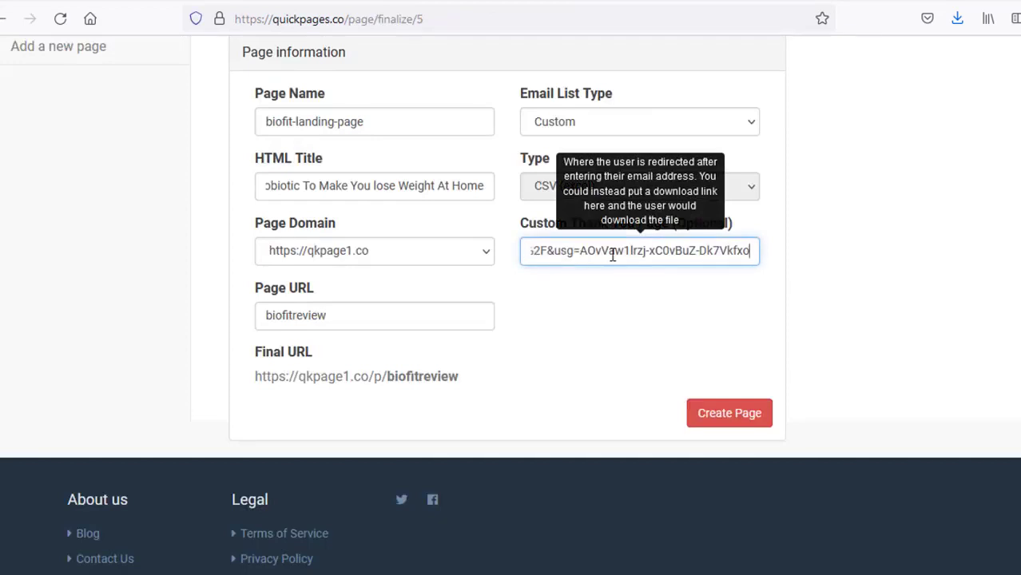
{"action": "left_click_drag", "start_coordinate": [580, 253], "coordinate": [473, 235]}
{"action": "type", "text": "https://www.biofit.com/?semsols"}
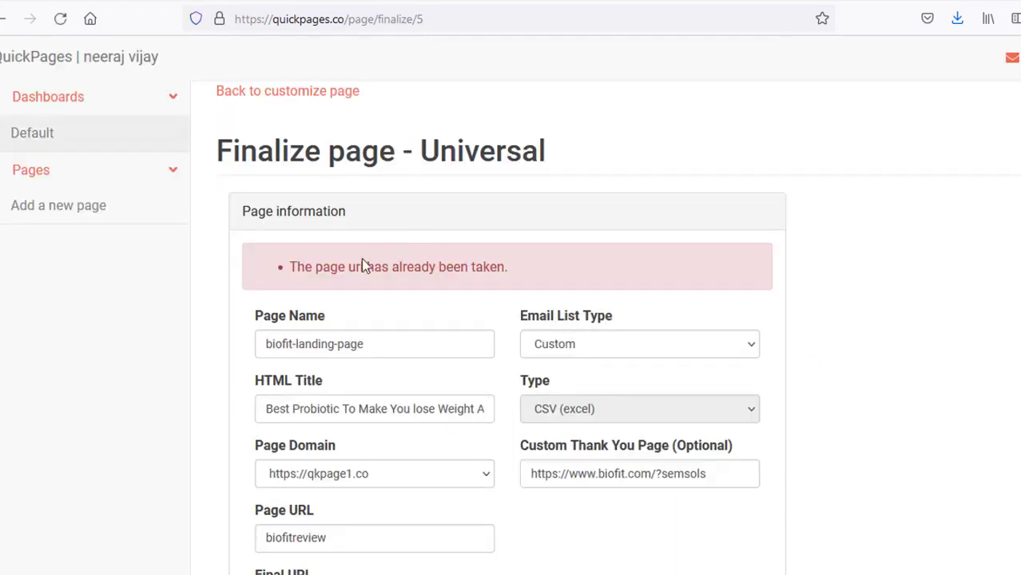
Change the page URL to "biofitreviewbest" and create the page.
{"action": "scroll", "coordinate": [511, 319], "scroll_direction": "down", "scroll_amount": 5}
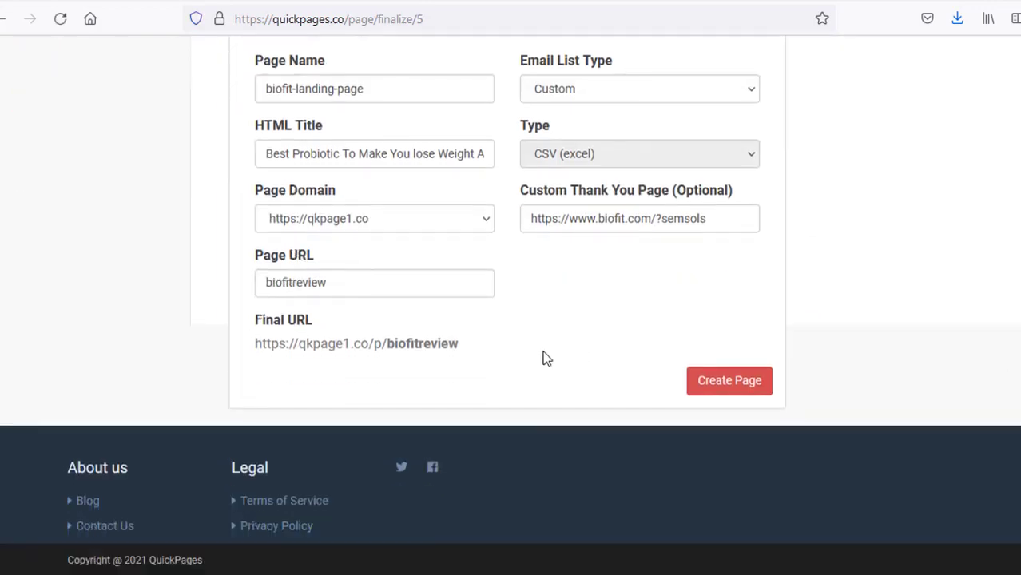
{"action": "left_click", "coordinate": [368, 282]}
{"action": "type", "text": "new"}
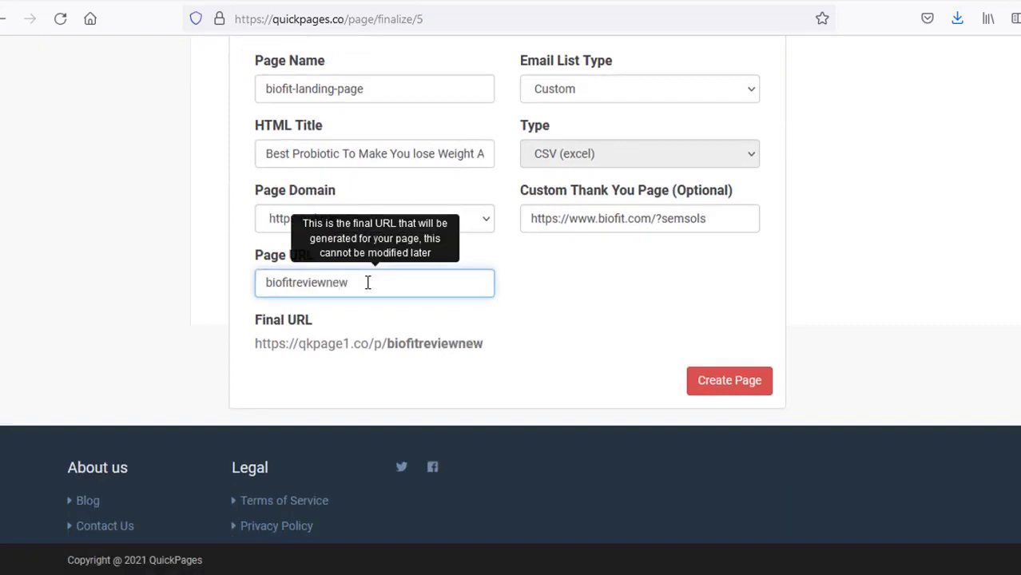
{"action": "key", "text": "BackSpace"}
{"action": "key", "text": "BackSpace"}
{"action": "key", "text": "BackSpace"}
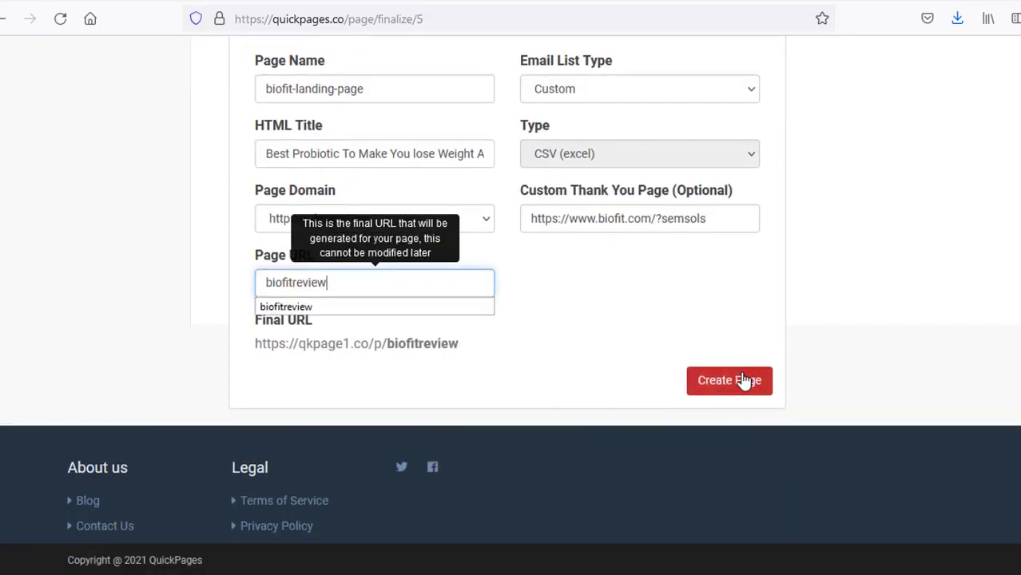
{"action": "type", "text": "best"}
{"action": "left_click", "coordinate": [734, 384]}
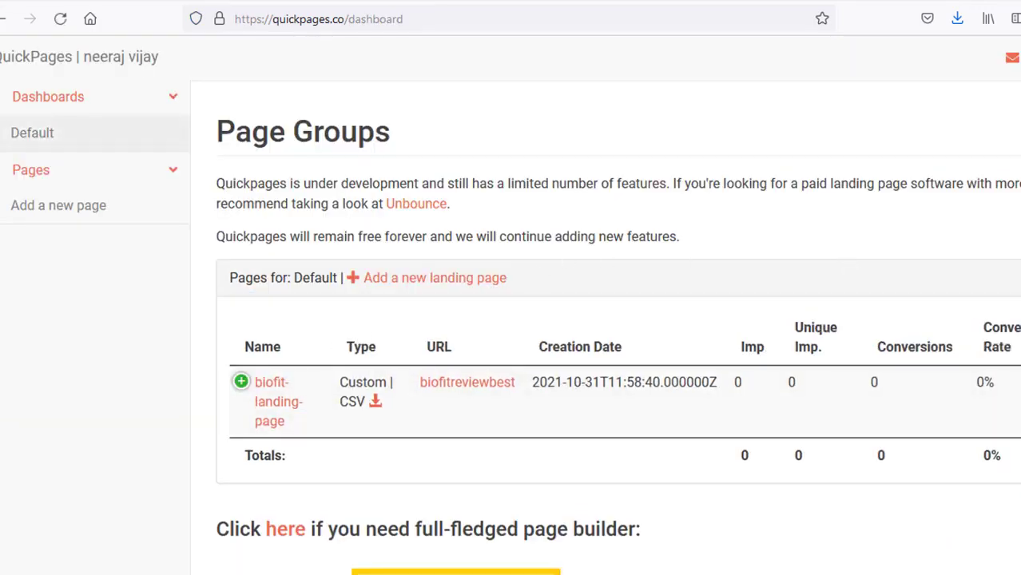
Open the biofit-landing-page entry from the dashboard in a new tab and copy its final URL.
{"action": "scroll", "coordinate": [799, 360], "scroll_direction": "down", "scroll_amount": 1}
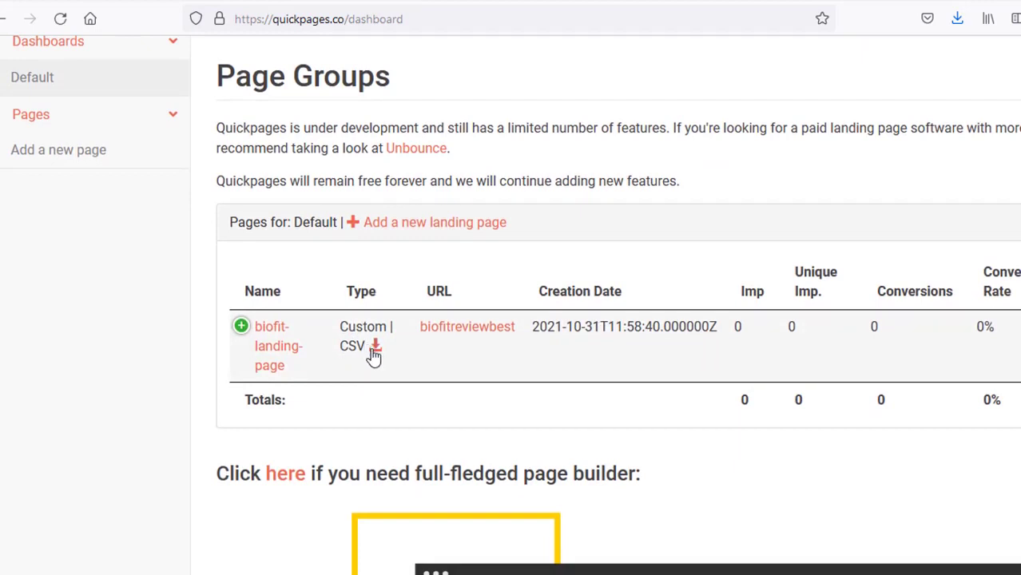
{"action": "right_click", "coordinate": [274, 357]}
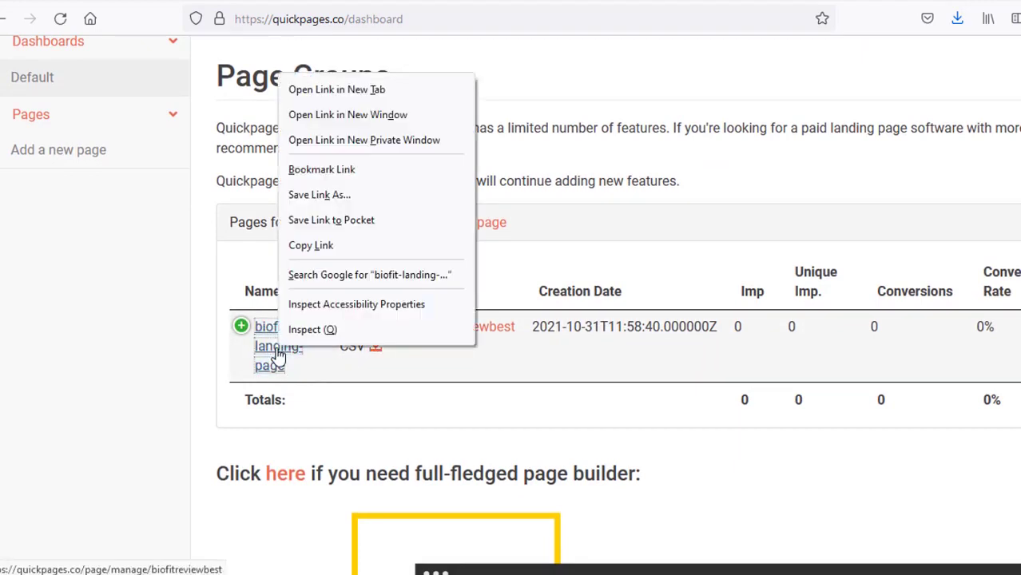
{"action": "left_click", "coordinate": [386, 90]}
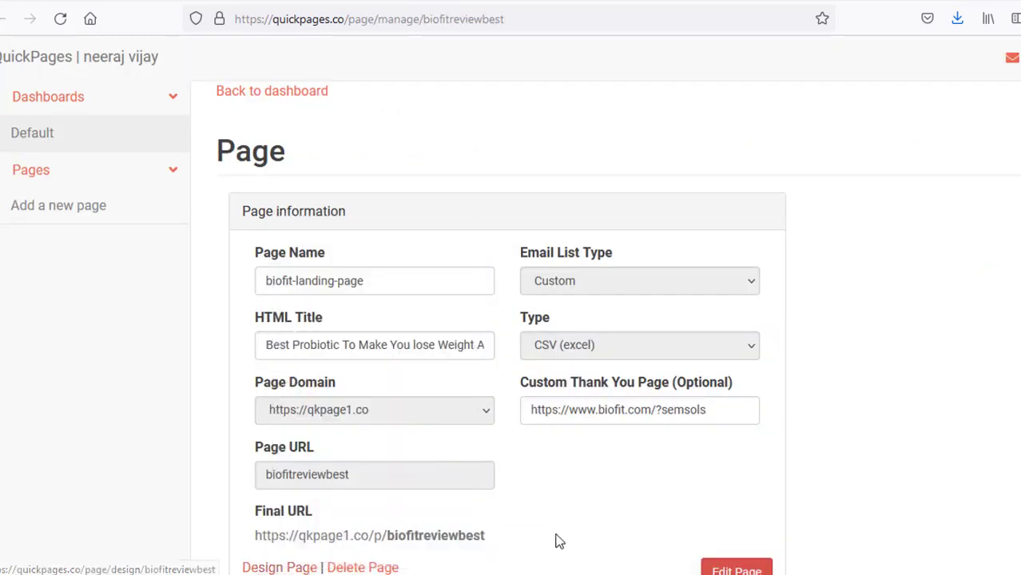
{"action": "left_click_drag", "start_coordinate": [489, 537], "coordinate": [257, 533]}
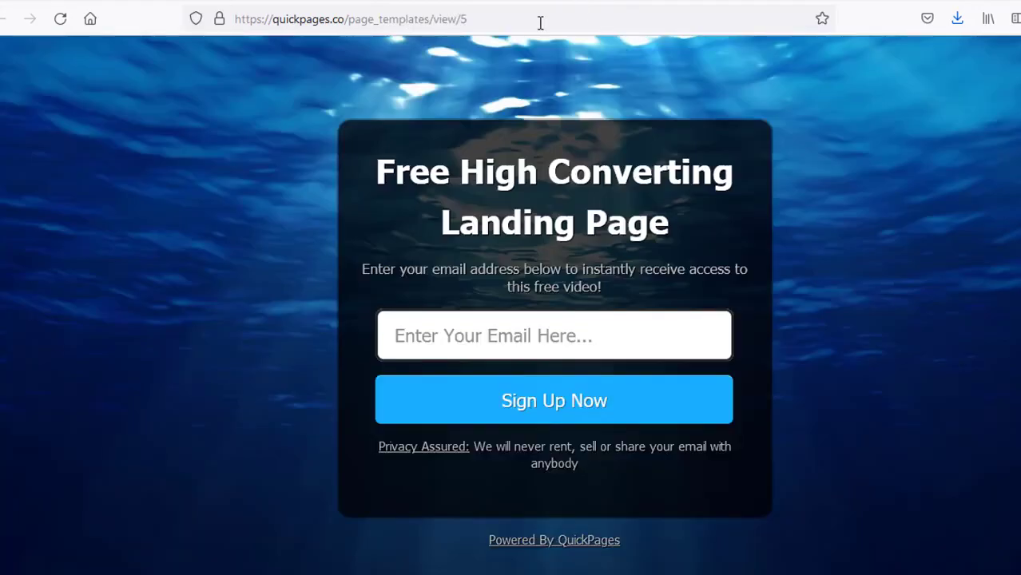
Load the copied landing page address in the template preview's browser tab and place the cursor in the page's email field.
{"action": "left_click", "coordinate": [540, 23]}
{"action": "key", "text": "ctrl+v"}
{"action": "key", "text": "Return"}
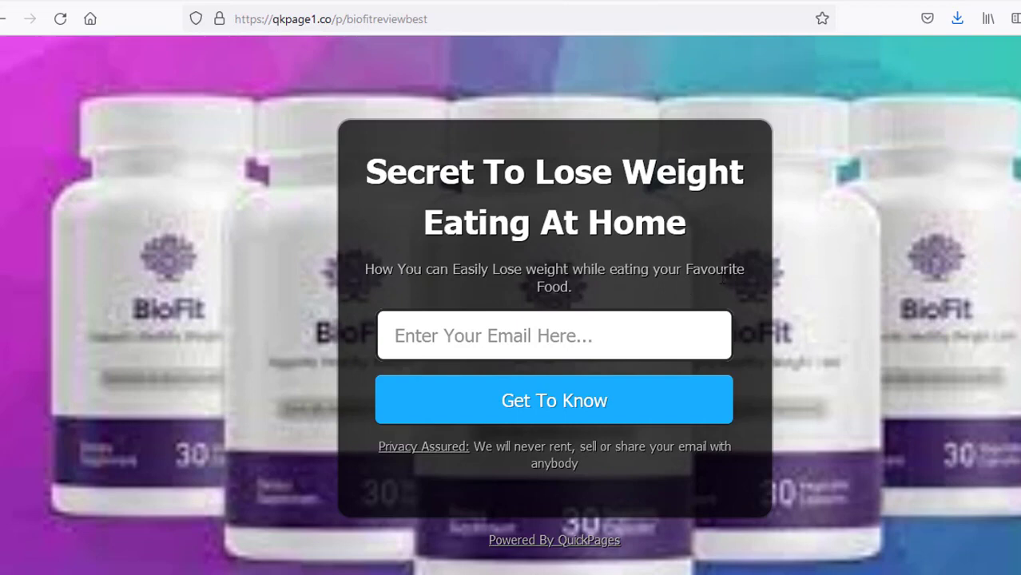
{"action": "left_click", "coordinate": [501, 337]}
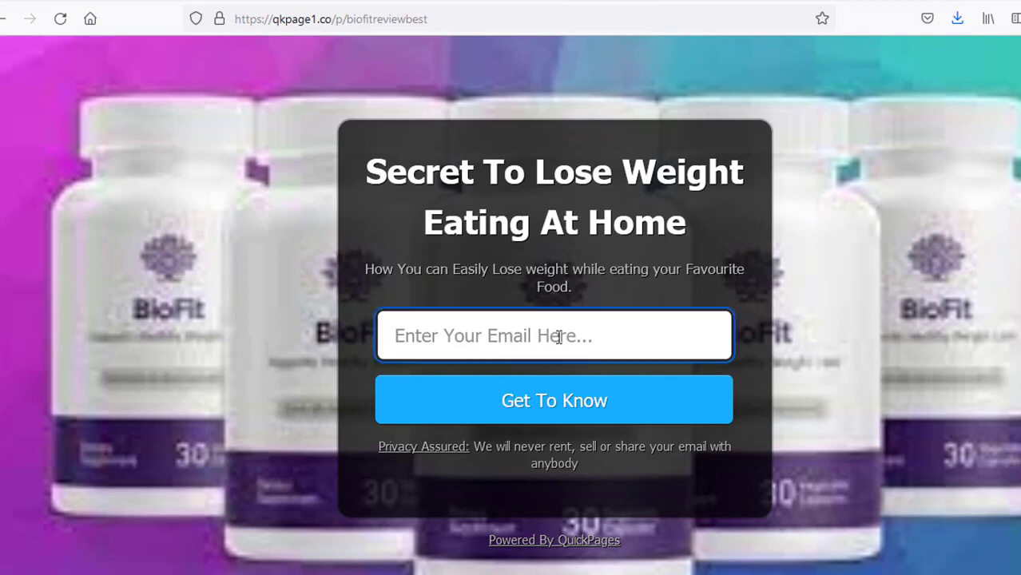
{"action": "left_click", "coordinate": [963, 272]}
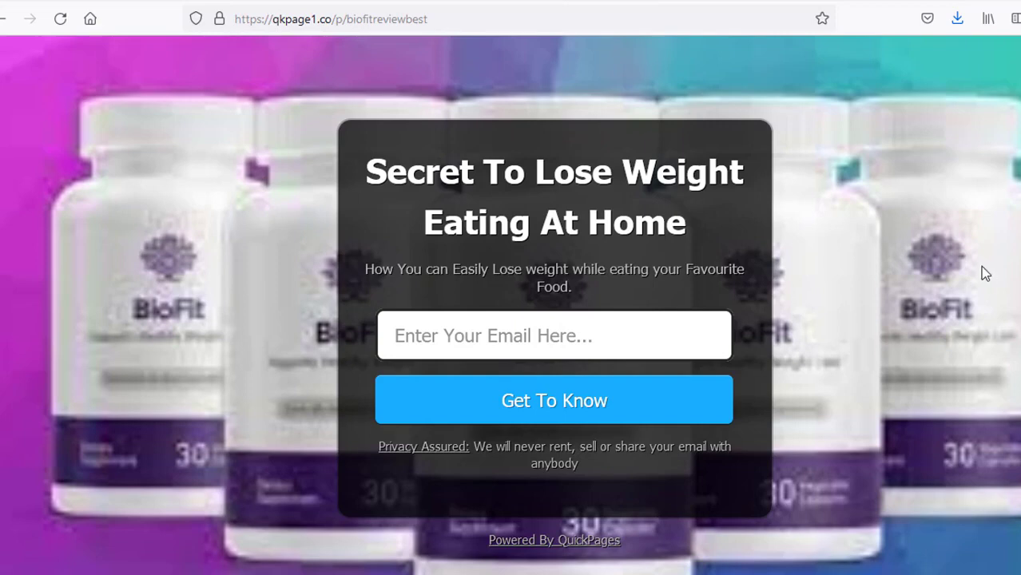
{"action": "left_click", "coordinate": [579, 344]}
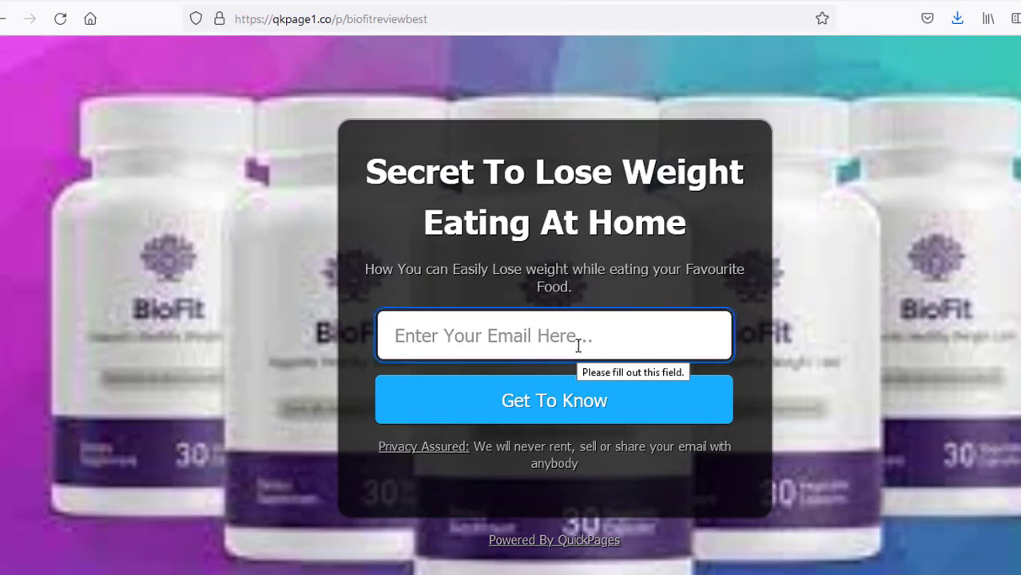
Fill in the landing page's email field with the saved webmaster address and submit the form with Get To Know.
{"action": "type", "text": "we"}
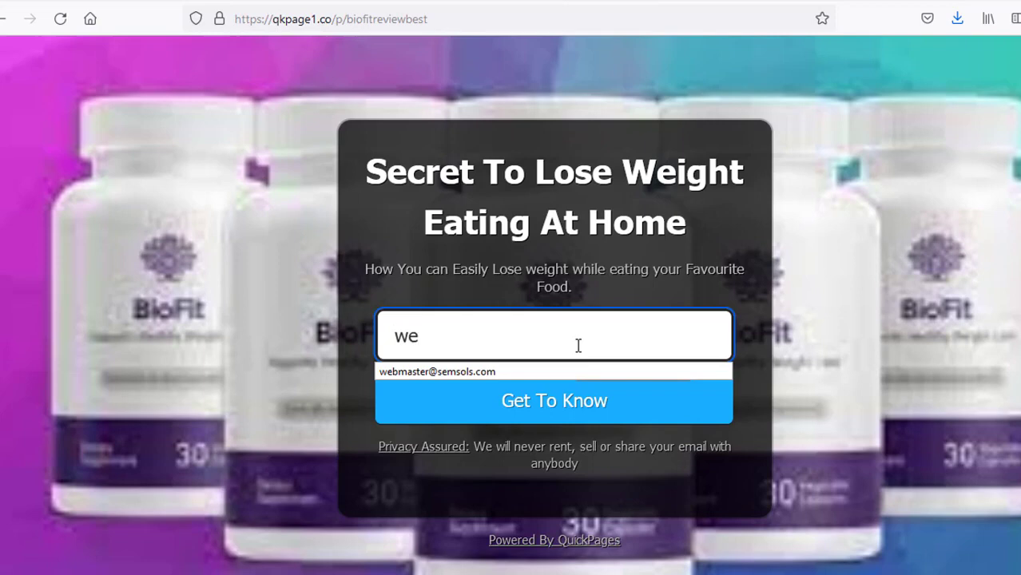
{"action": "left_click", "coordinate": [544, 372]}
{"action": "left_click", "coordinate": [547, 395]}
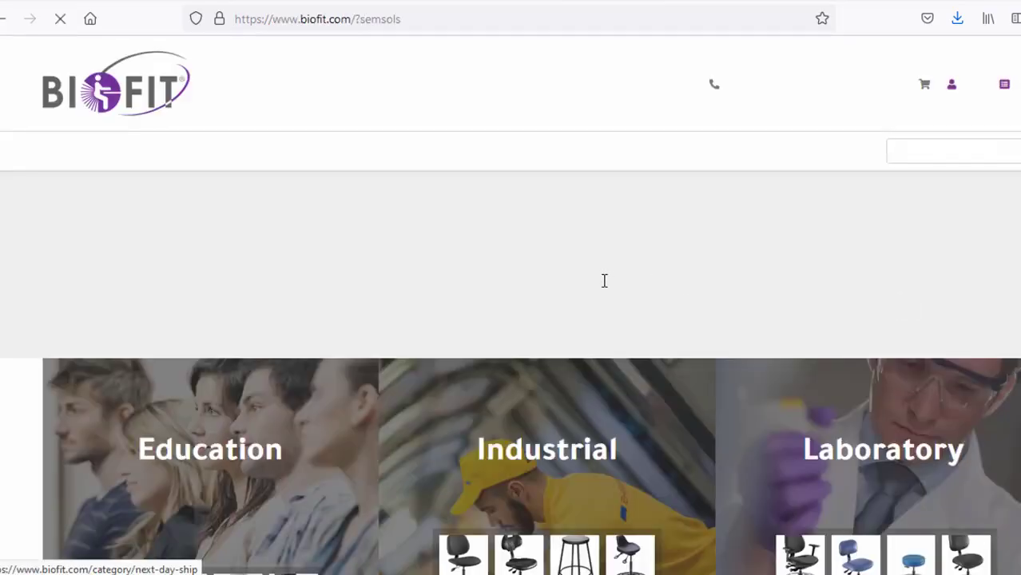
Go back to the QuickPages dashboard and open the biofit-landing-page CSV email list in Excel.
{"action": "left_click", "coordinate": [507, 0]}
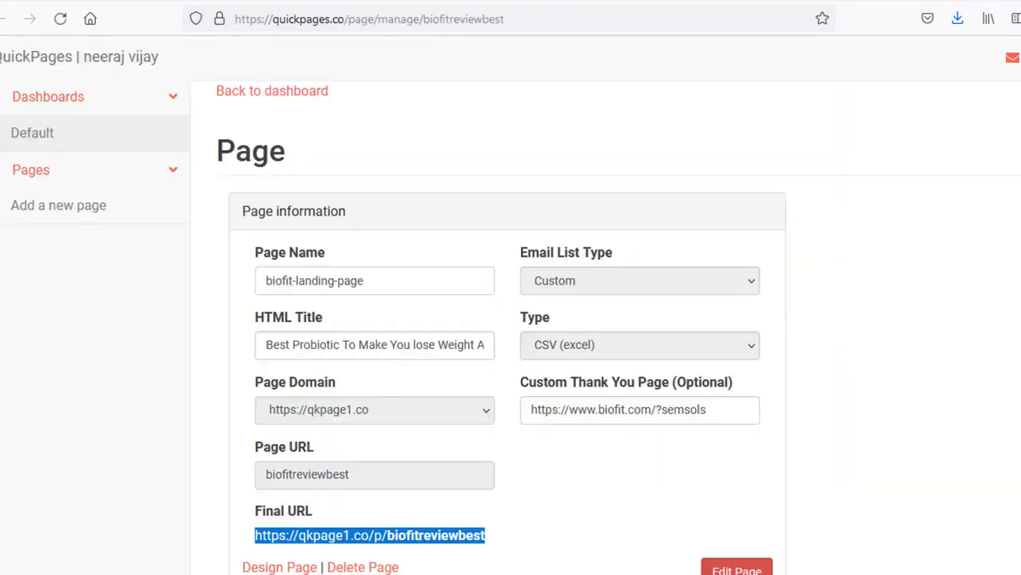
{"action": "scroll", "coordinate": [509, 319], "scroll_direction": "down", "scroll_amount": 2}
{"action": "scroll", "coordinate": [510, 320], "scroll_direction": "up", "scroll_amount": 2}
{"action": "left_click", "coordinate": [271, 92]}
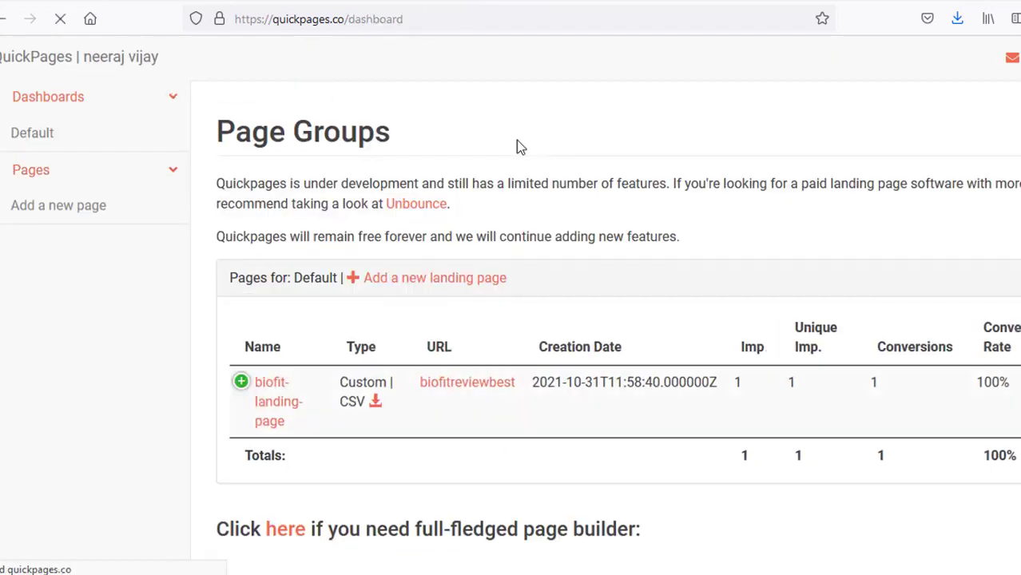
{"action": "left_click", "coordinate": [375, 402]}
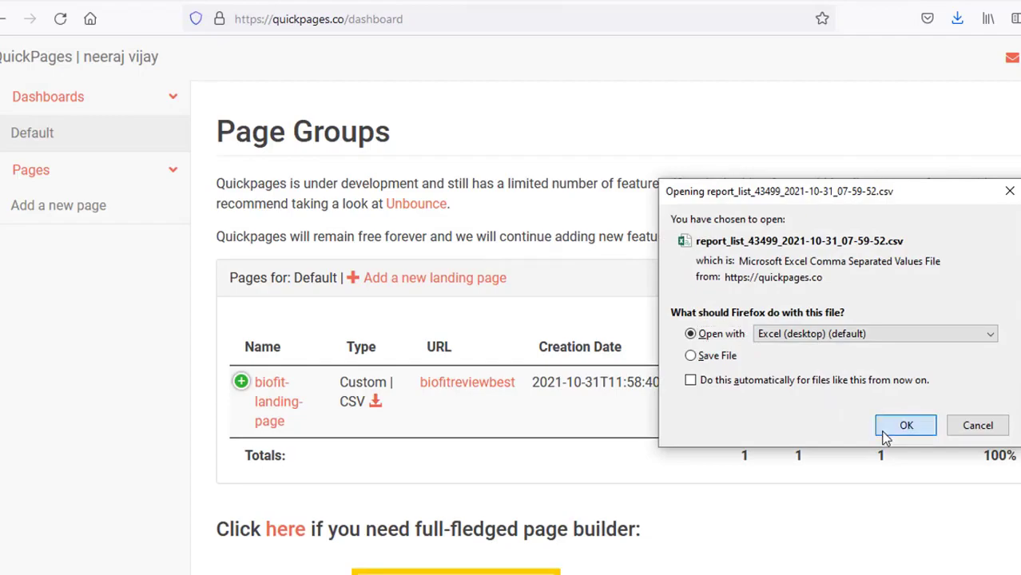
{"action": "left_click", "coordinate": [905, 425]}
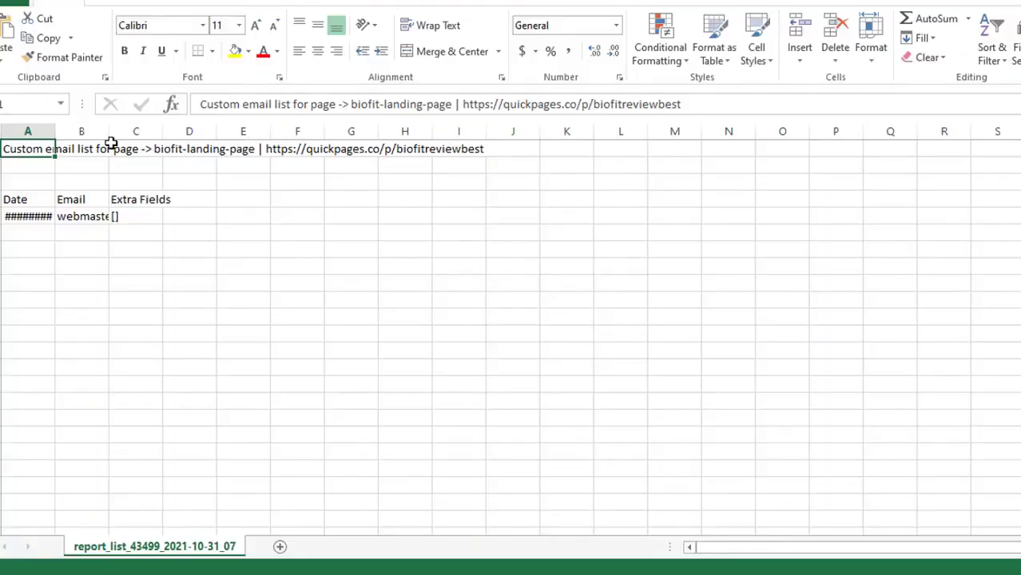
Fit the Email column's width to its contents and select the collected email address.
{"action": "double_click", "coordinate": [110, 132]}
{"action": "left_click", "coordinate": [163, 216]}
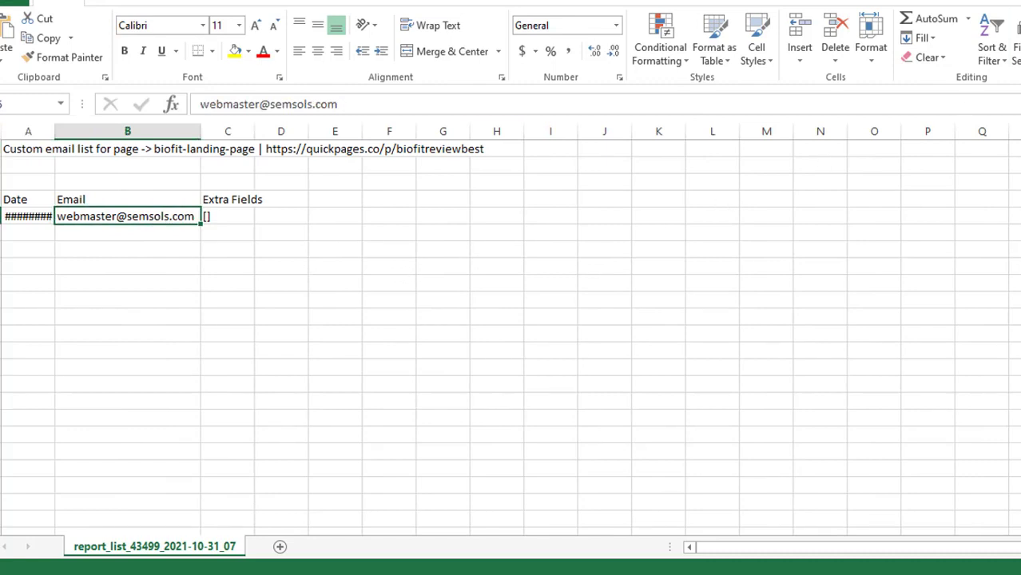
Switch back to the QuickPages dashboard in Firefox and look over the Page Groups page.
{"action": "key", "text": "alt+Tab"}
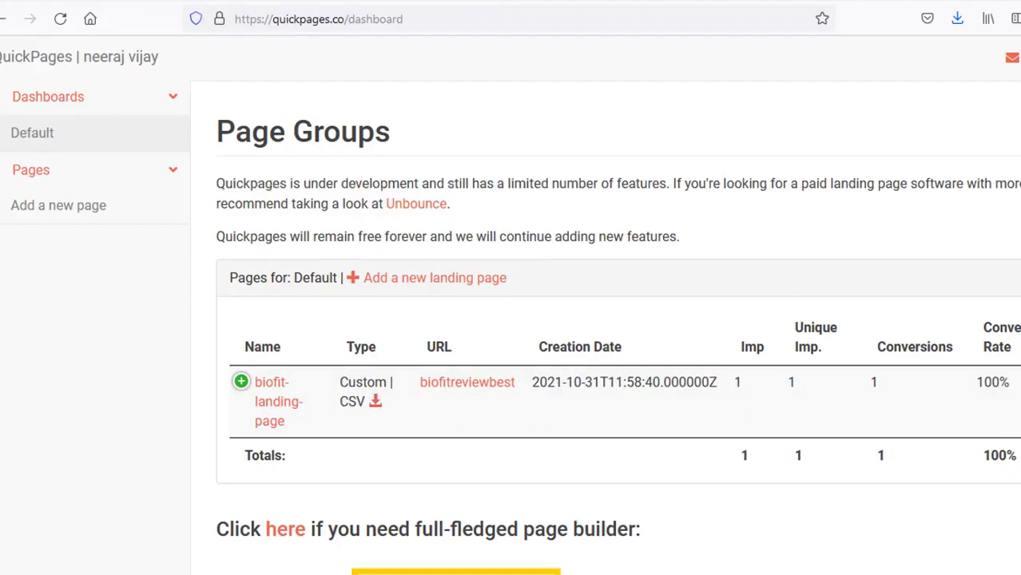
{"action": "scroll", "coordinate": [698, 182], "scroll_direction": "down", "scroll_amount": 5}
{"action": "scroll", "coordinate": [698, 182], "scroll_direction": "up", "scroll_amount": 5}
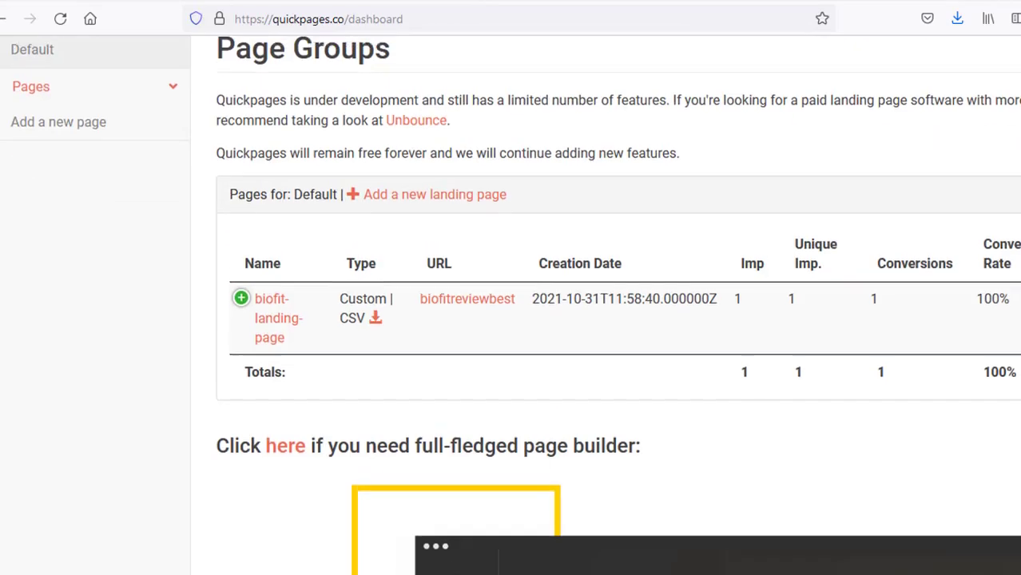